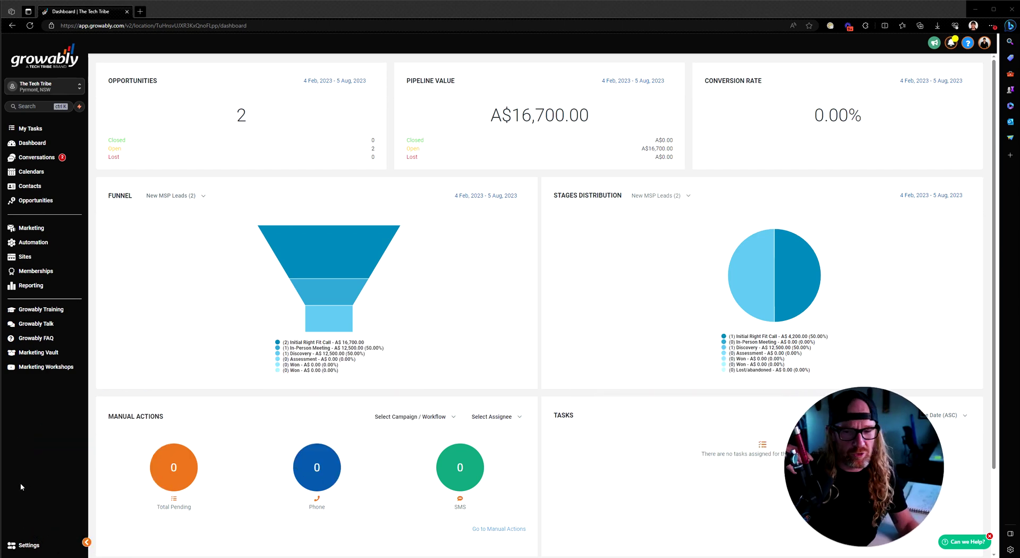
- Open the 25 Minute M365 Corvette Chat CLONE ME calendar for editing and show its Notifications & Additional Options
left_click(37, 545)
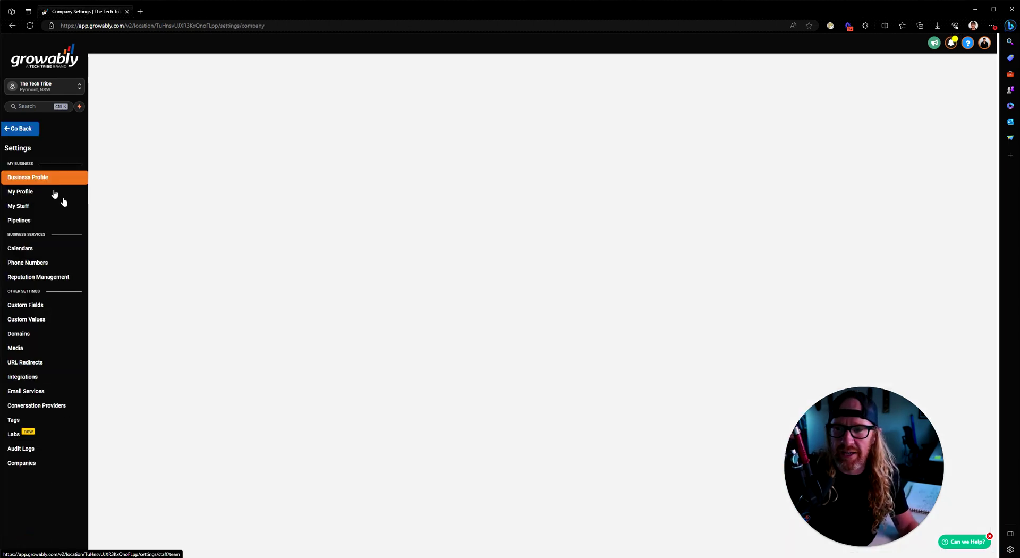
left_click(26, 248)
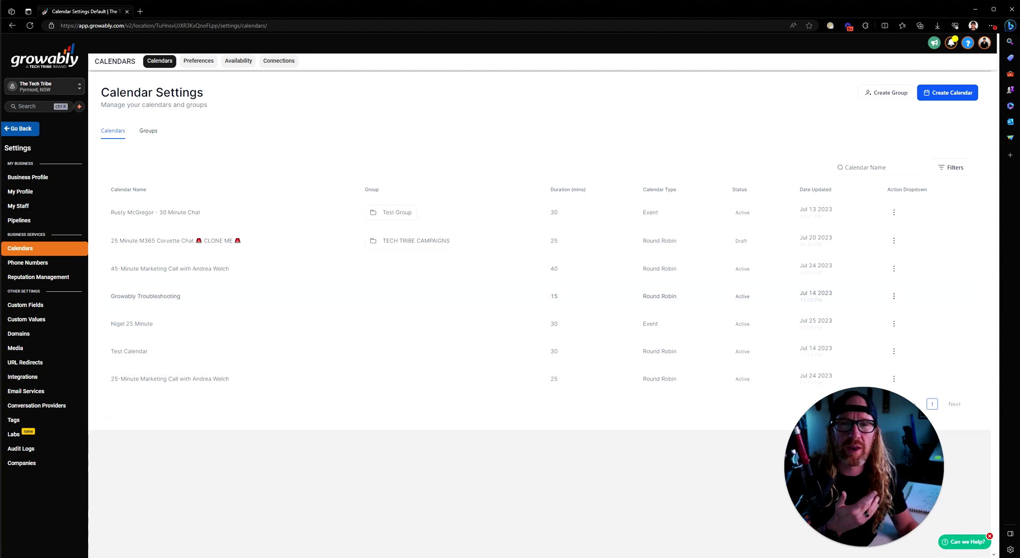
left_click(153, 205)
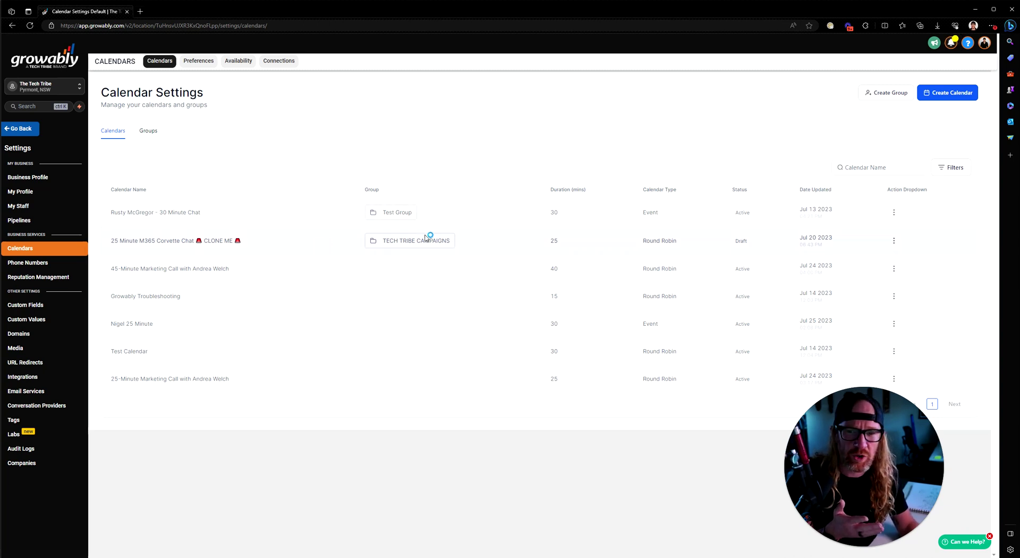
left_click(894, 240)
left_click(876, 258)
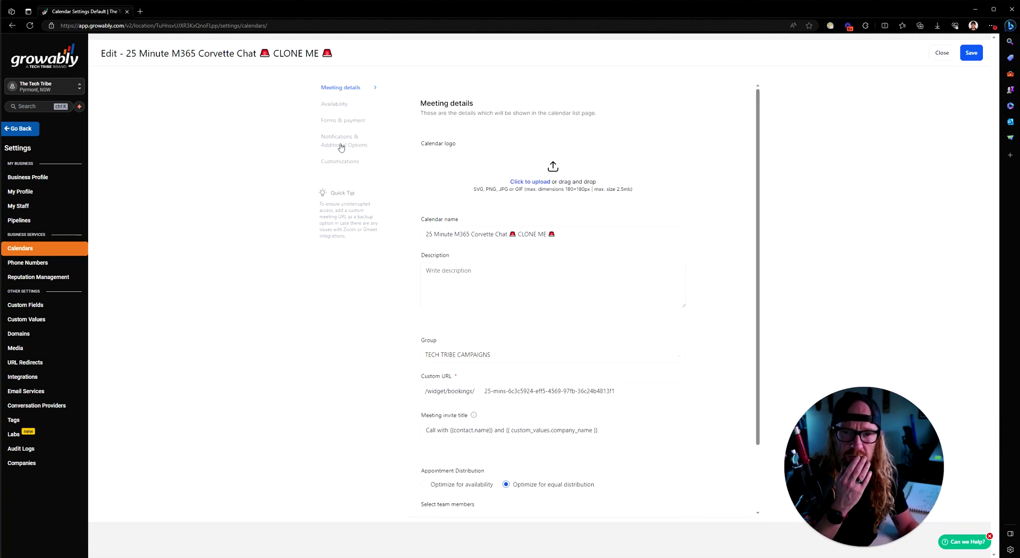
left_click(347, 142)
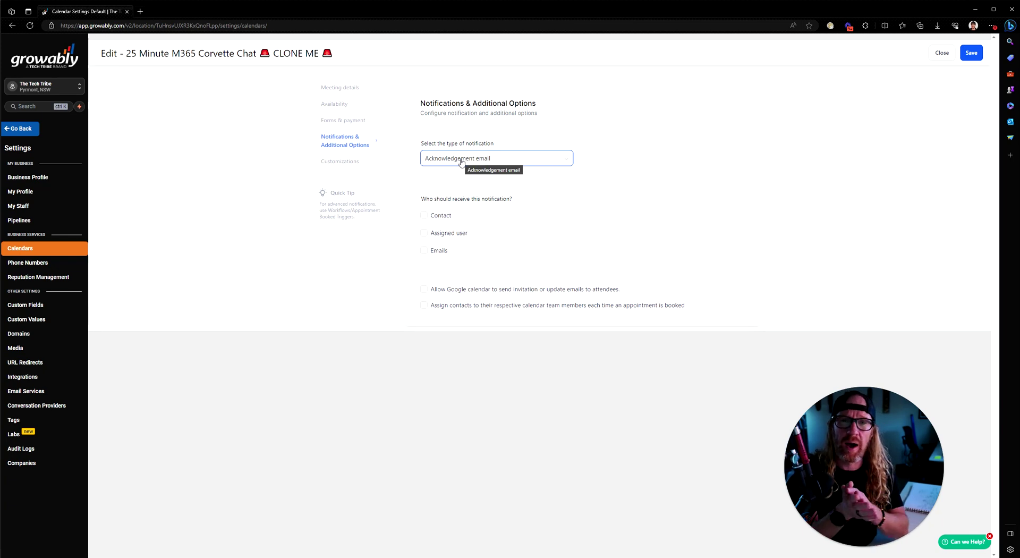
- Try Assigned user and Emails as recipients of the acknowledgement email, and clear both options again
left_click(461, 159)
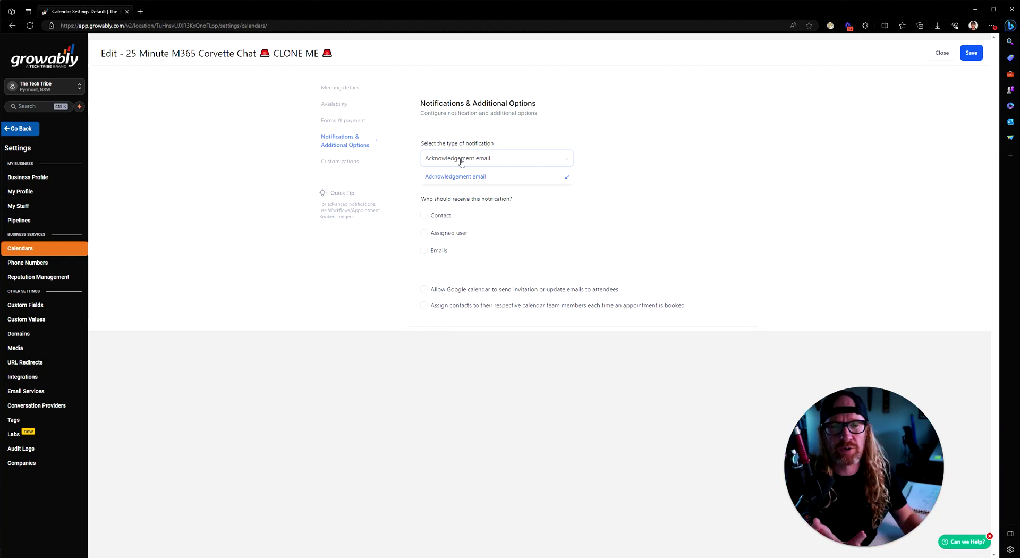
left_click(526, 219)
left_click(424, 233)
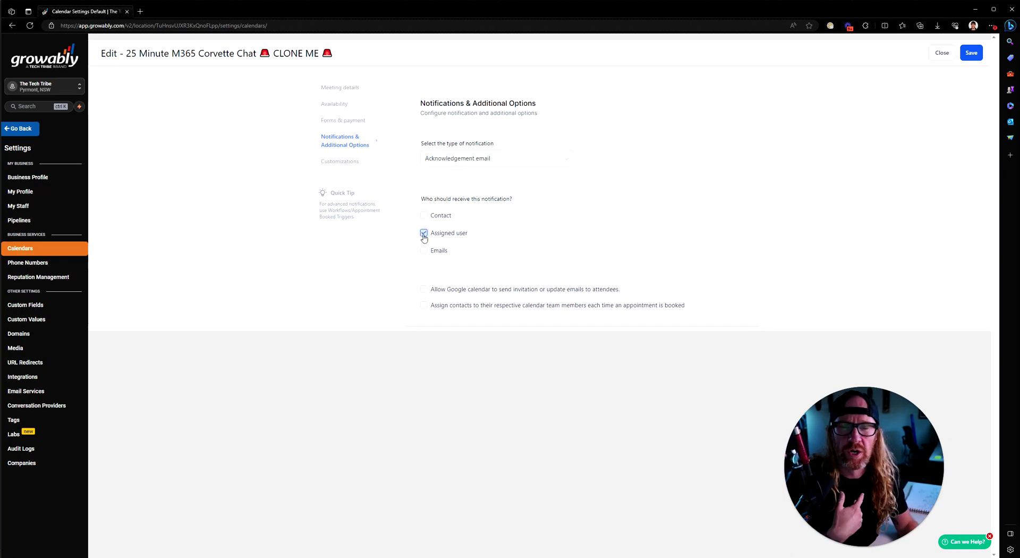
left_click(423, 250)
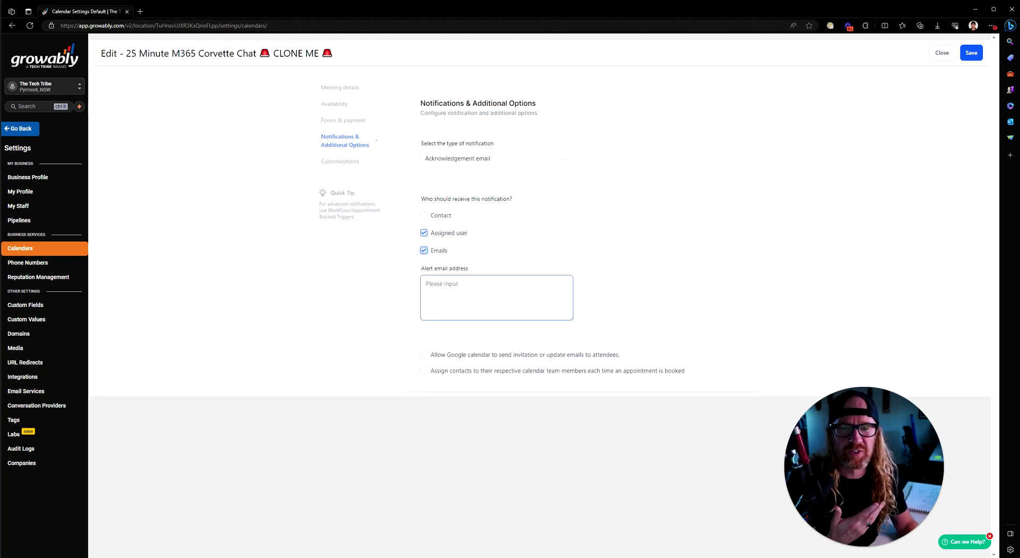
left_click(424, 250)
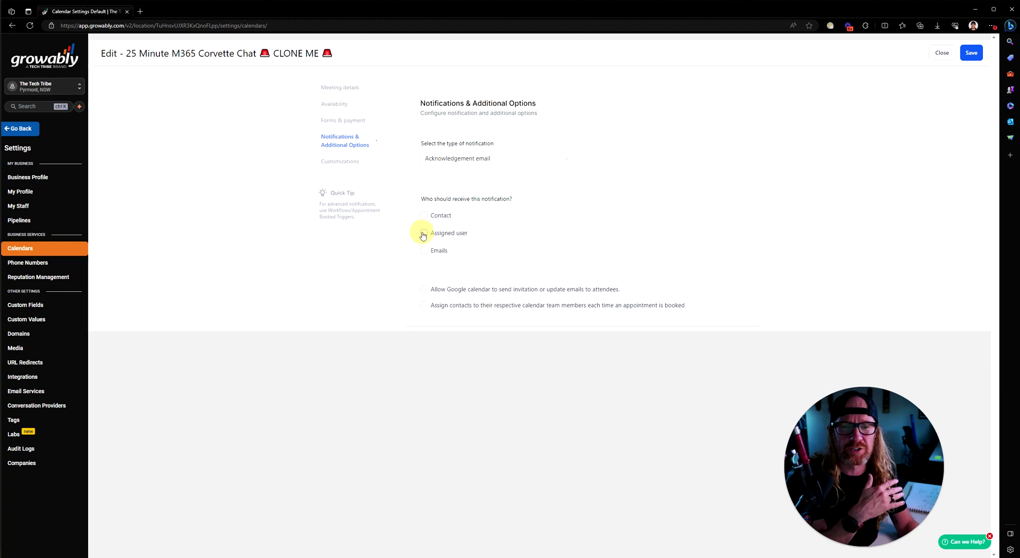
left_click(424, 233)
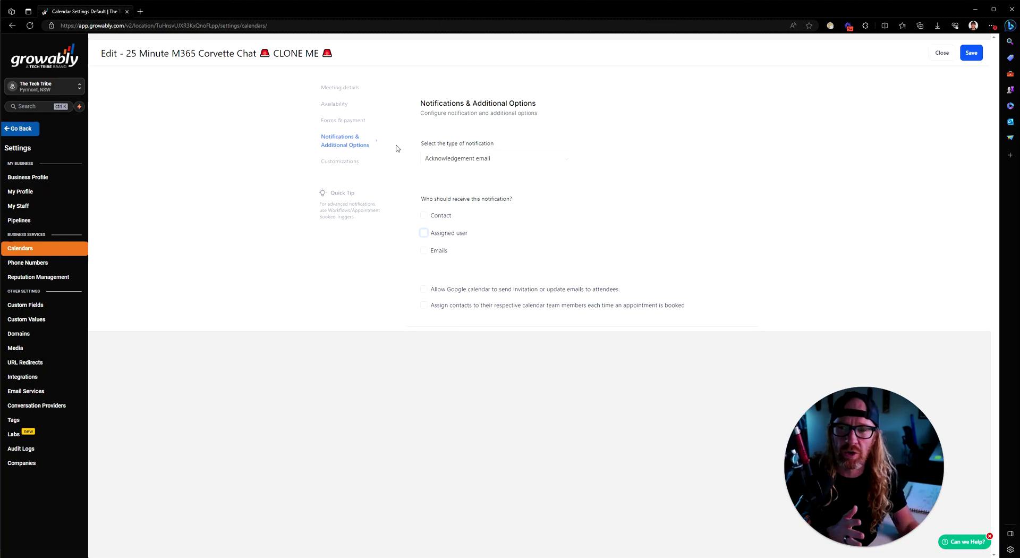
- Leave the calendar settings and open the M365 Corvette Call Booked CLONE BEFORE USE workflow in the CAMPAIGN 011 automation folder
left_click(10, 130)
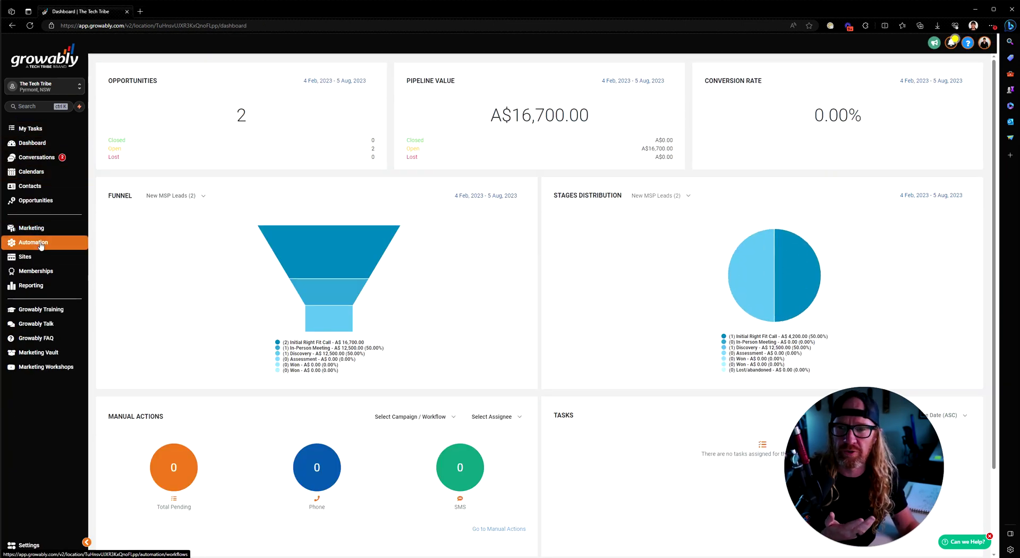
left_click(31, 242)
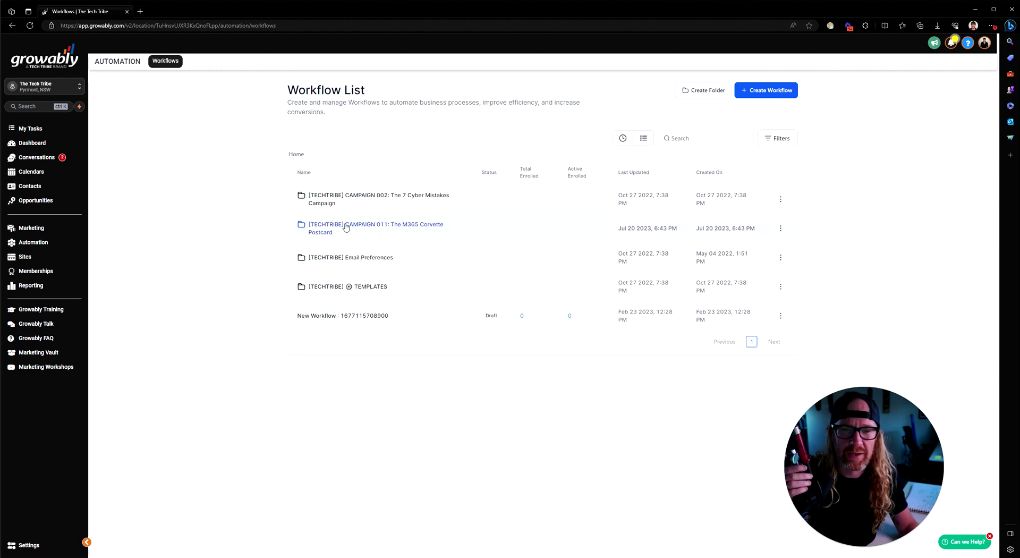
left_click(345, 228)
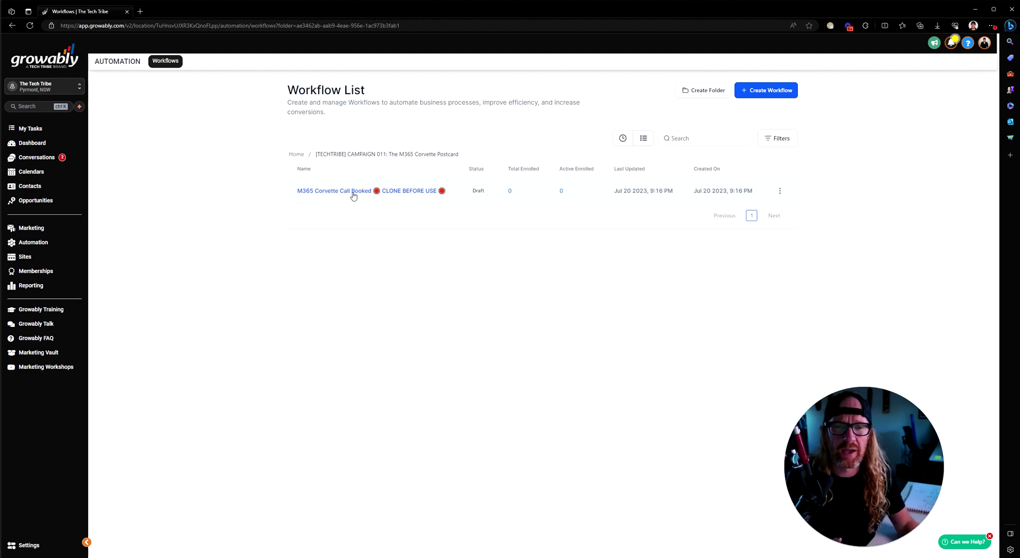
left_click(350, 193)
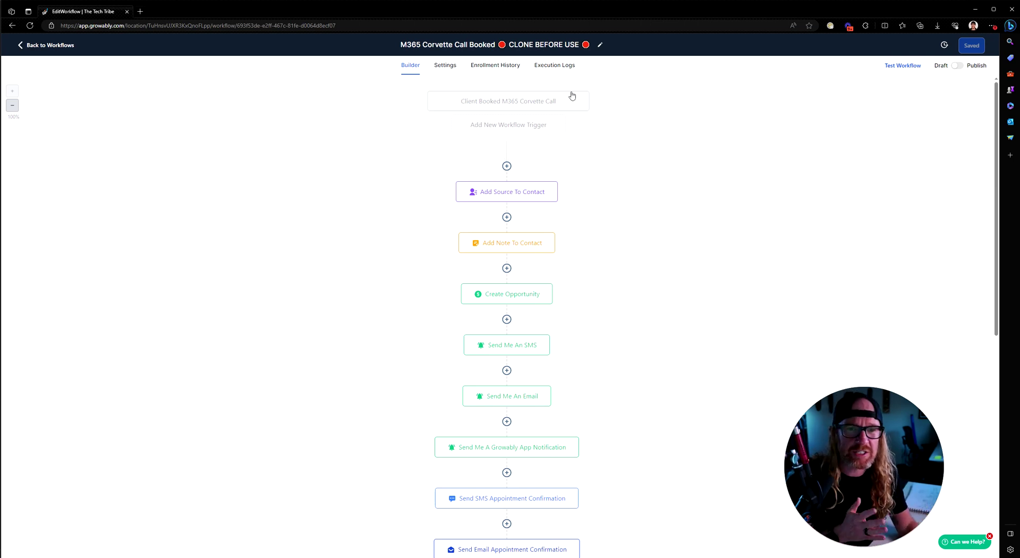
- Inspect the workflow's booking trigger and its contact source, contact note and Create Opportunity actions
left_click(480, 105)
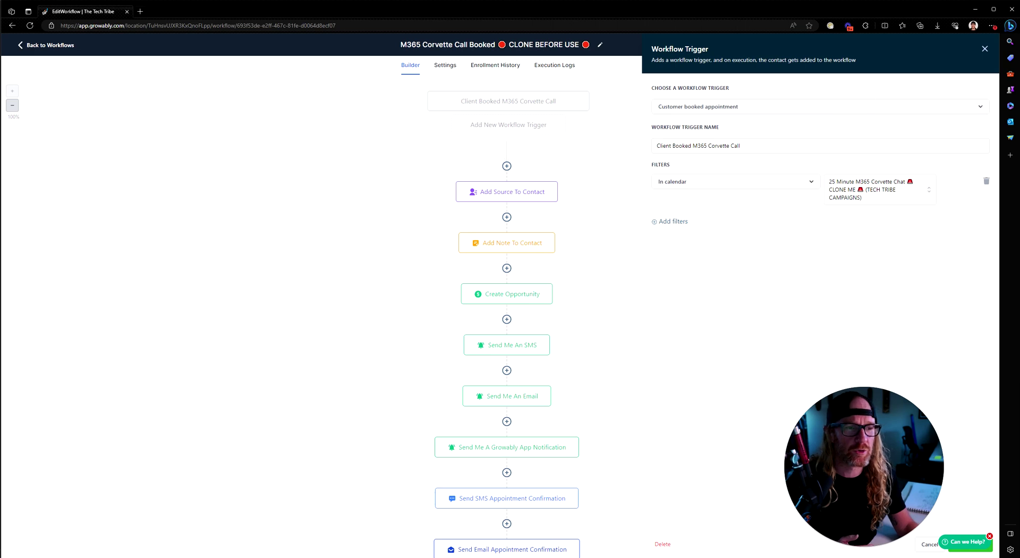
left_click(984, 49)
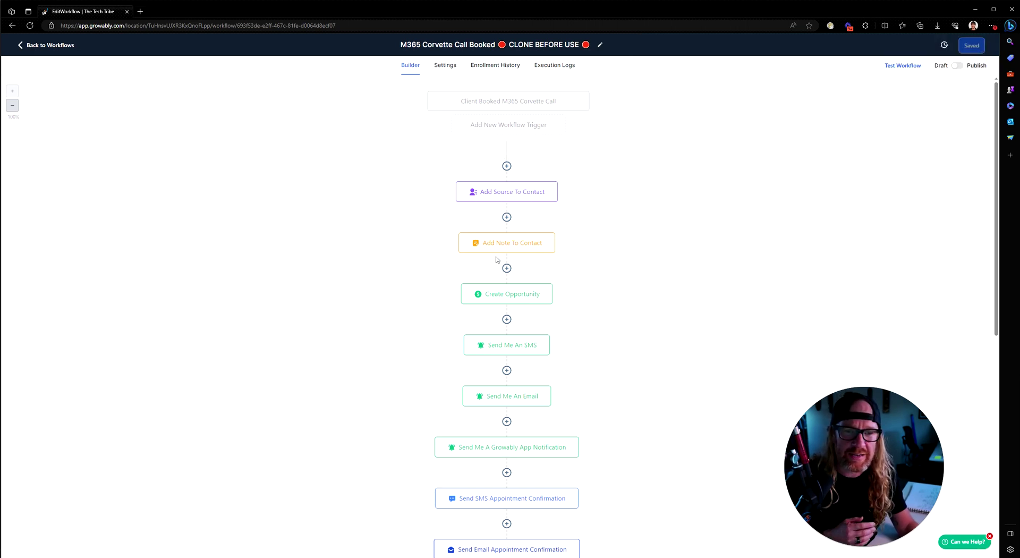
scroll(499, 212, "down", 2)
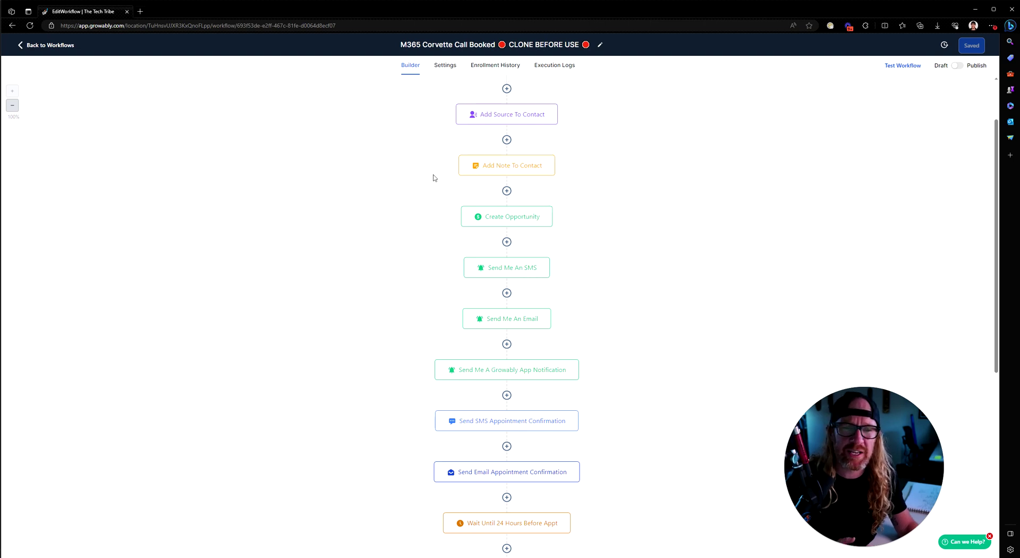
left_click(498, 113)
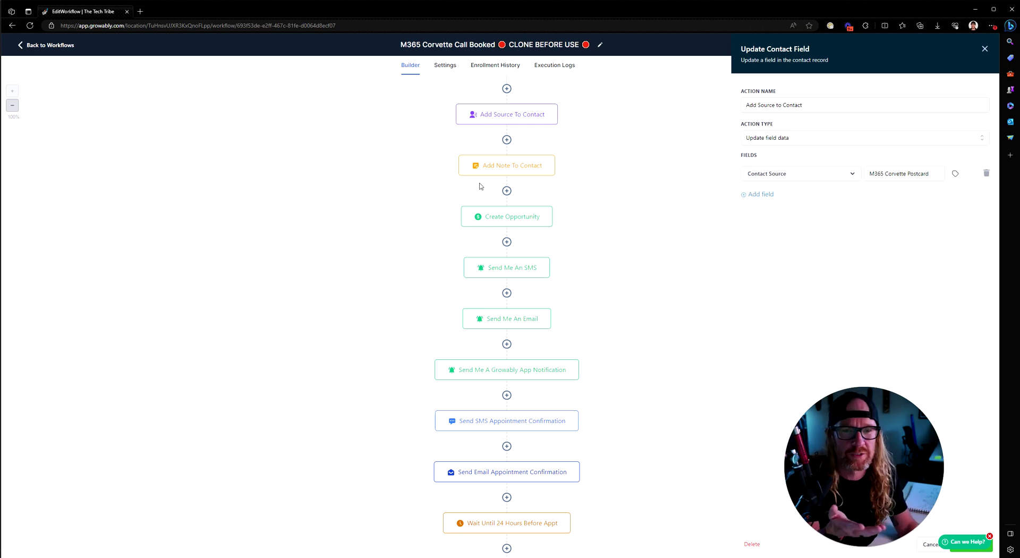
left_click(493, 166)
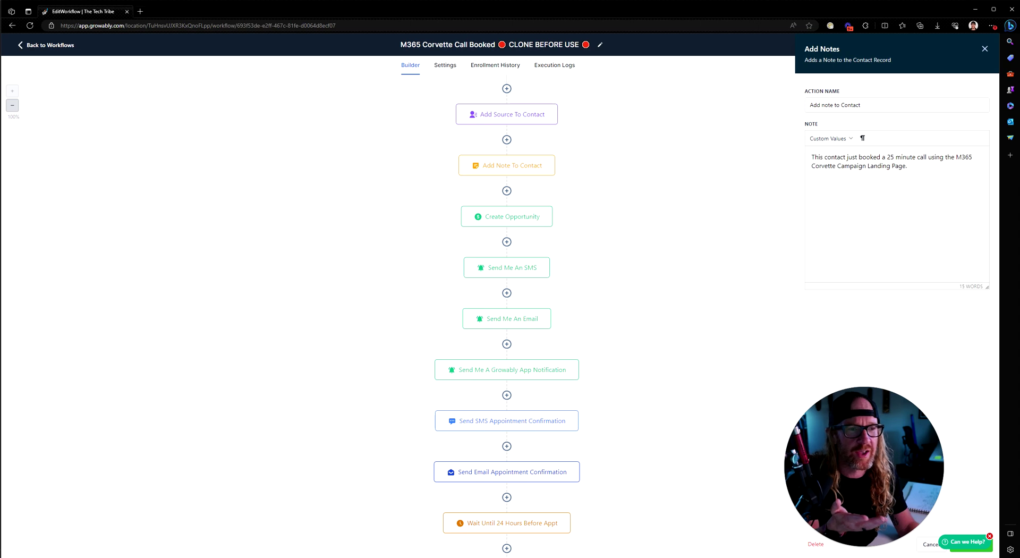
left_click_drag(906, 166, 743, 147)
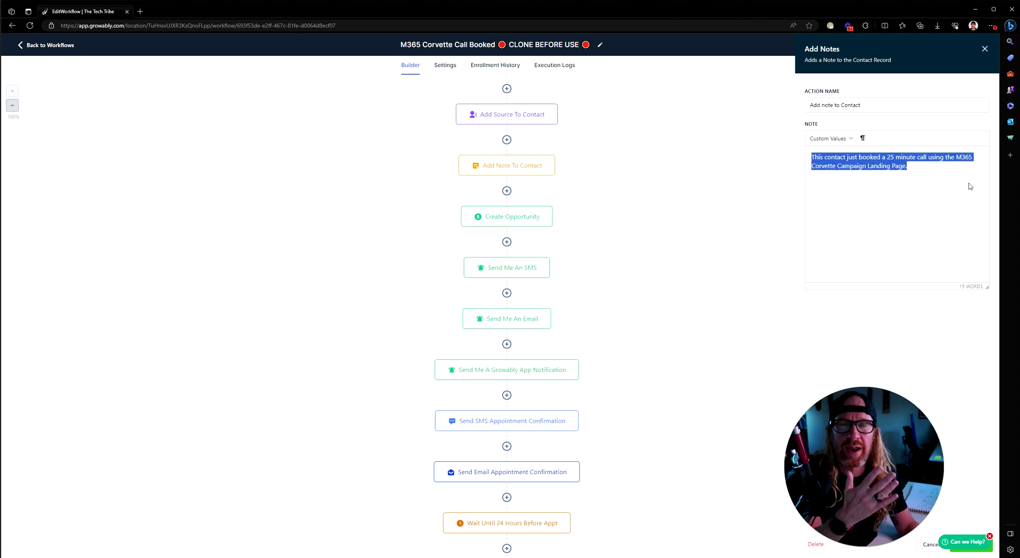
left_click(510, 219)
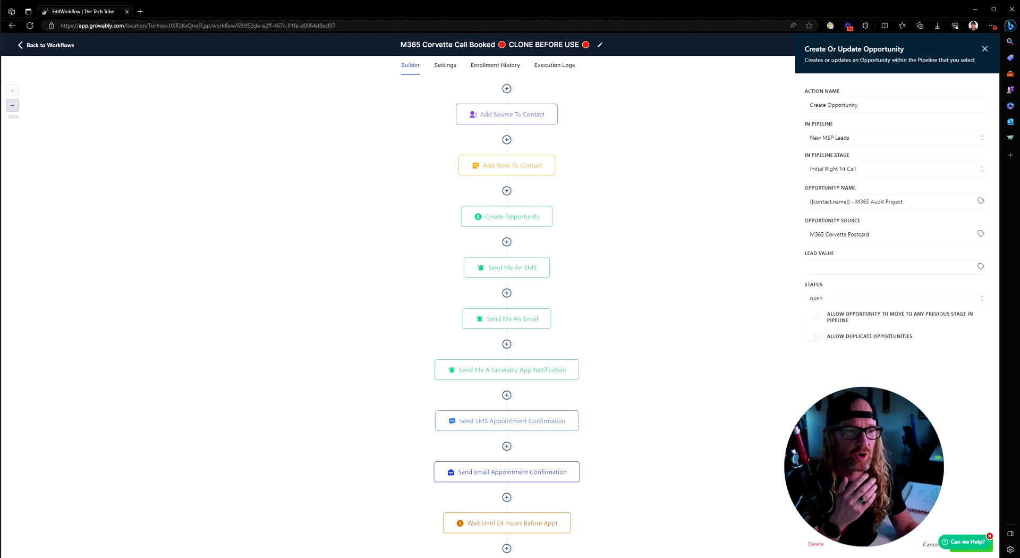
- Inspect the Send Me An SMS internal notification and look over the workflow's other notification and reminder actions
left_click(512, 267)
scroll(625, 239, "down", 2)
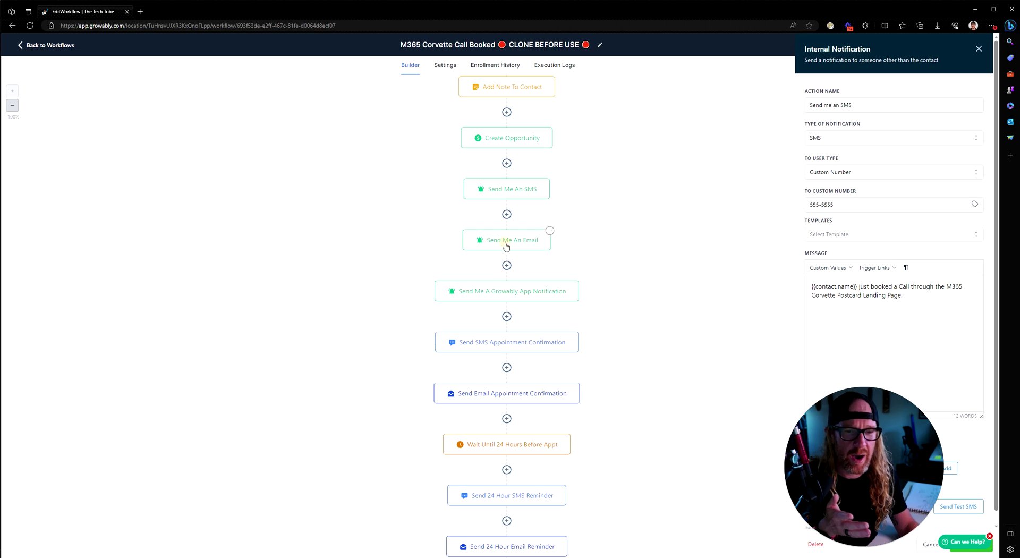
left_click(507, 291)
left_click(507, 193)
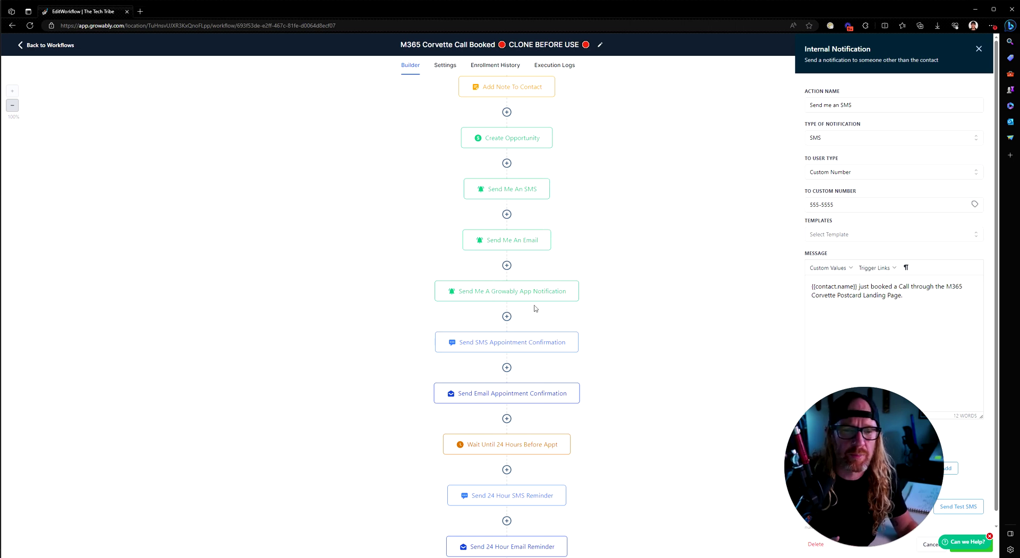
scroll(542, 309, "down", 3)
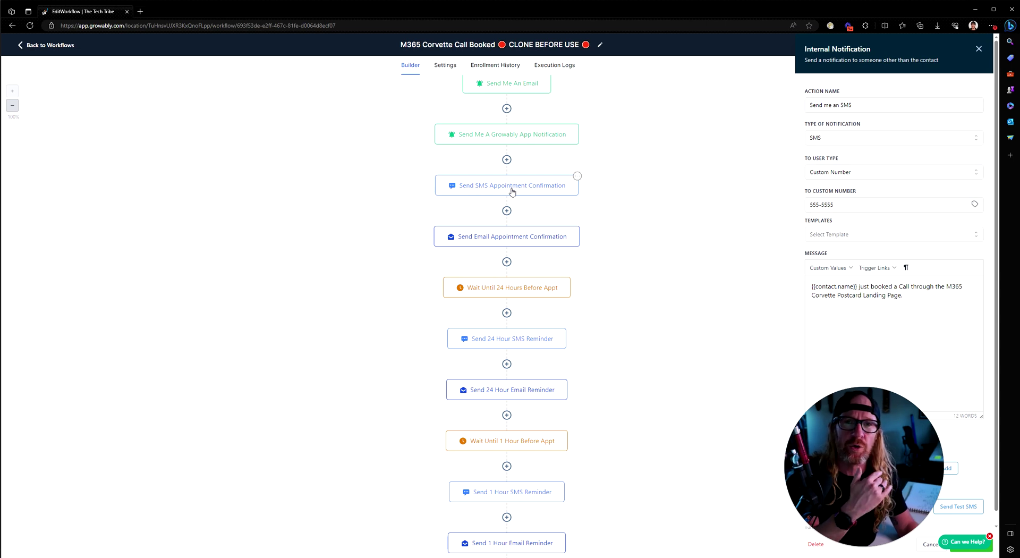
scroll(478, 186, "up", 6)
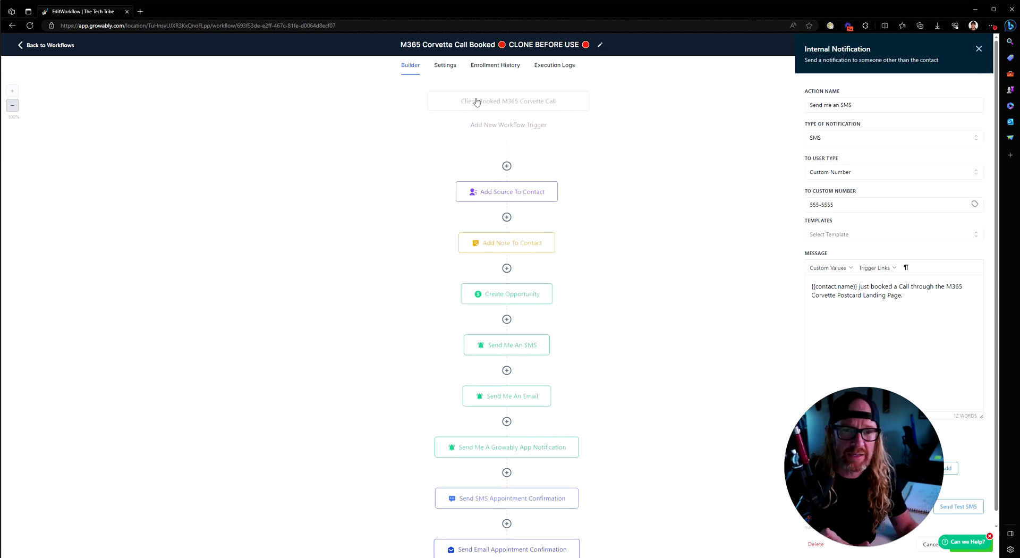
- Review the message of the Send SMS Appointment Confirmation action, including its appointment date, time, timezone and location placeholders
scroll(517, 281, "down", 5)
left_click(481, 248)
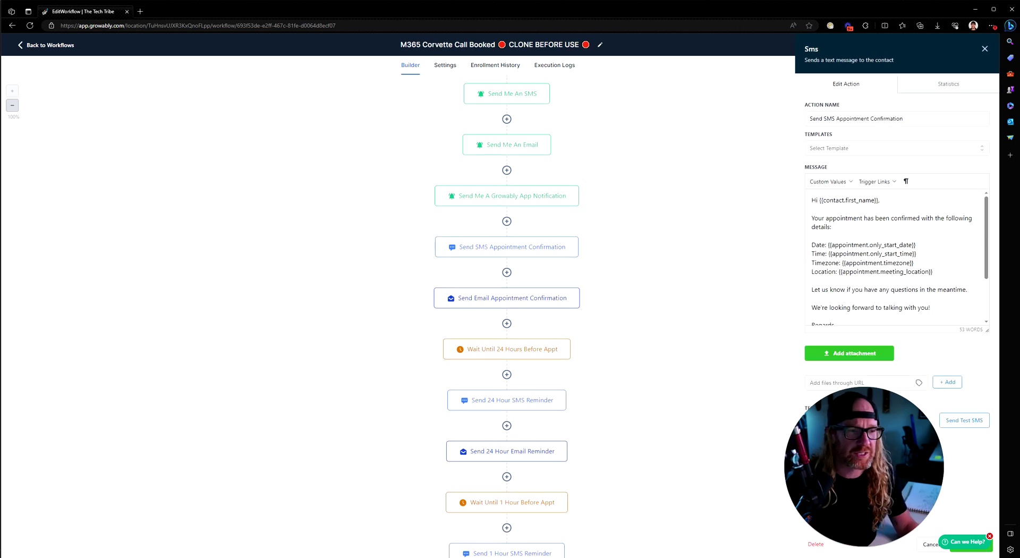
scroll(897, 260, "down", 2)
left_click_drag(827, 224, 930, 230)
left_click(852, 247)
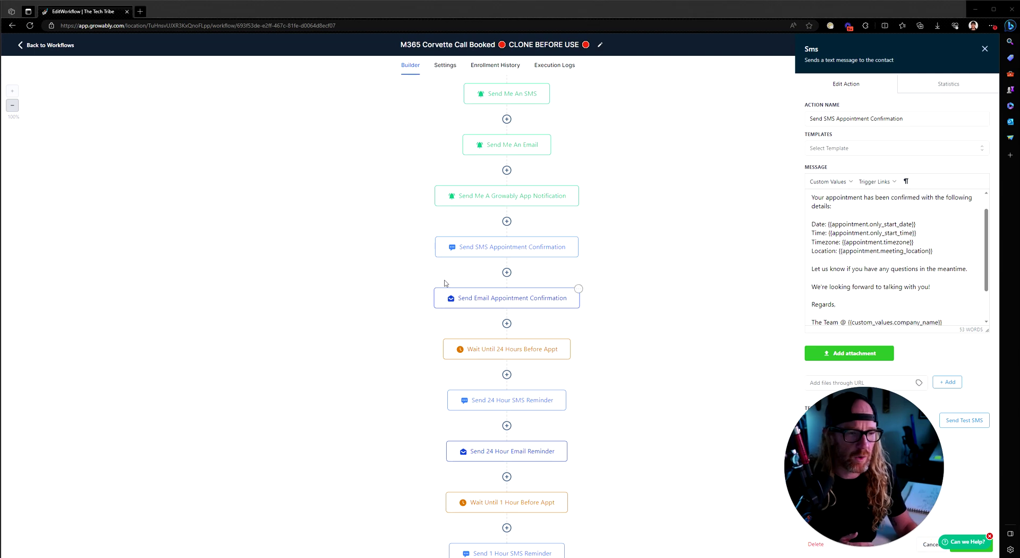
- Review the Send Email Appointment Confirmation message, including the Google and Outlook/iCal calendar links and the sign-off
left_click(494, 300)
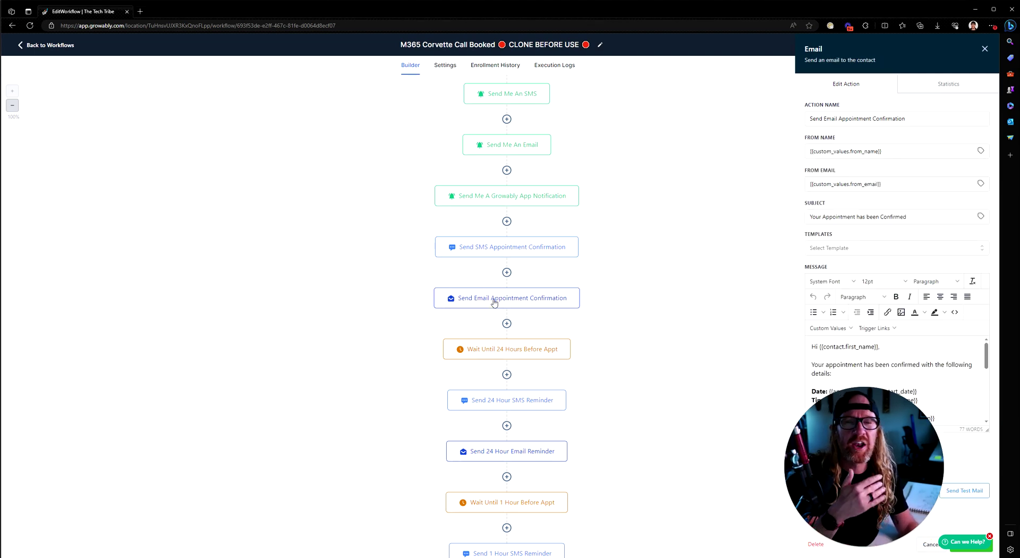
left_click(735, 405)
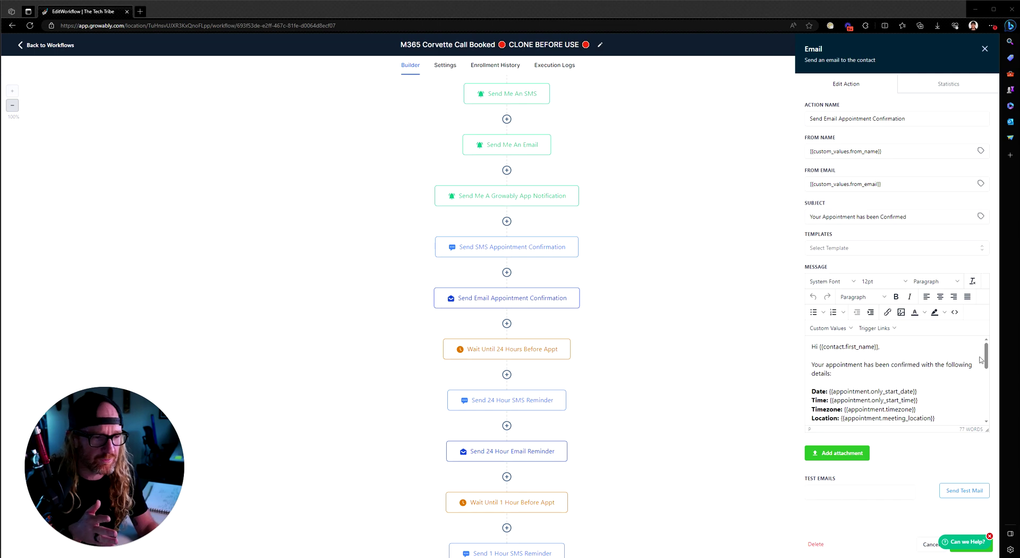
left_click_drag(986, 355, 987, 379)
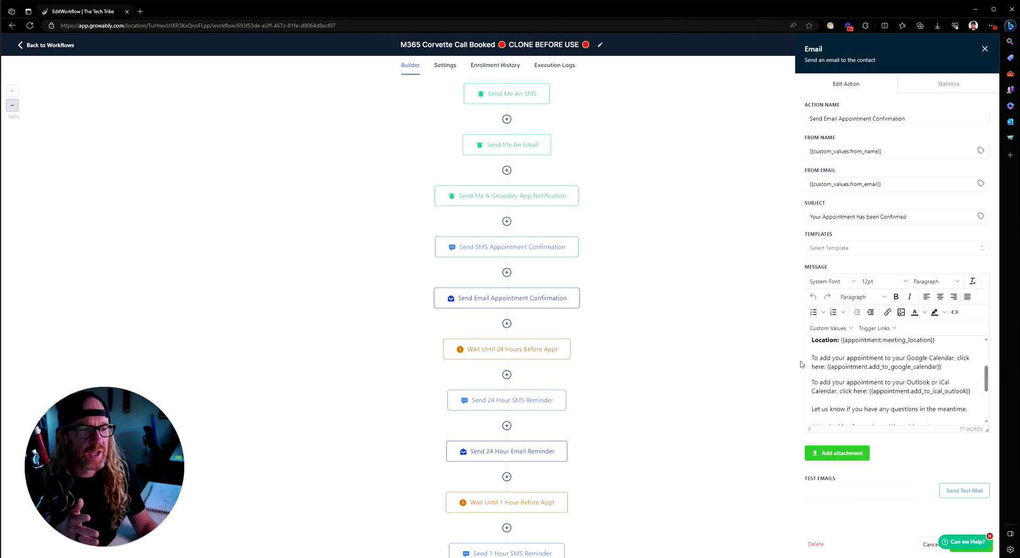
left_click_drag(810, 358, 966, 391)
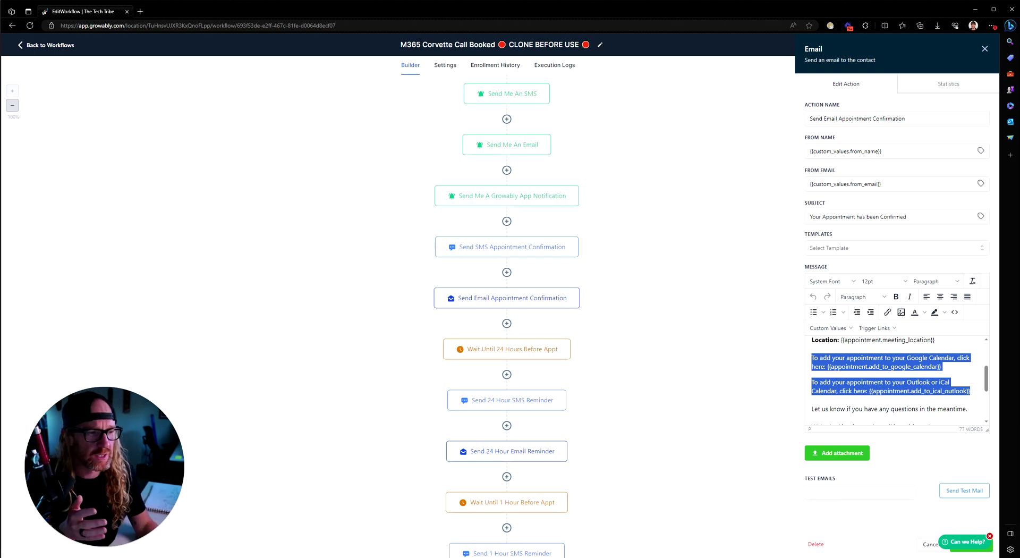
left_click(971, 390)
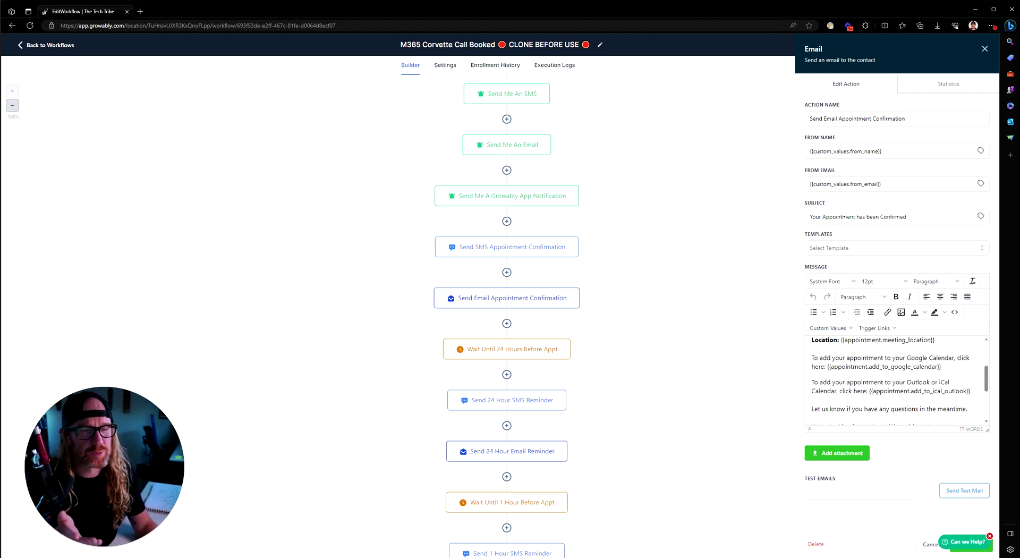
scroll(892, 379, "down", 3)
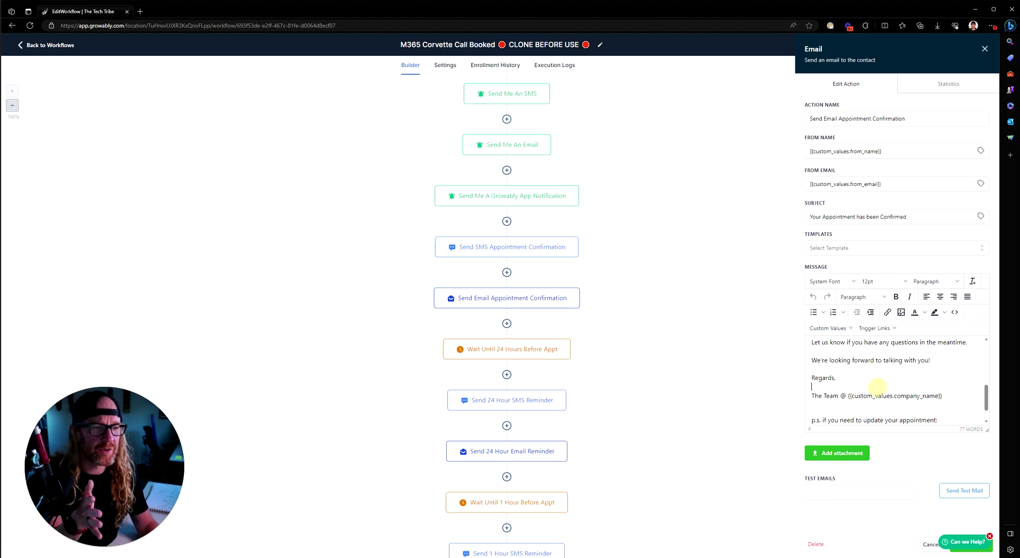
scroll(876, 388, "up", 3)
scroll(896, 380, "up", 2)
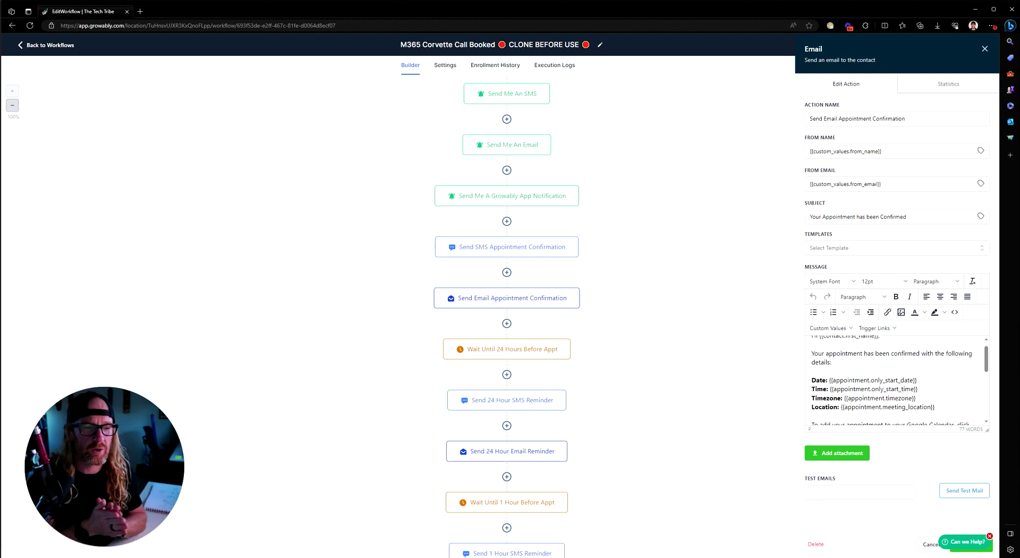
- Inspect the Wait Until 24 Hours Before Appt timing and the Send 24 Hour SMS Reminder message
left_click(489, 351)
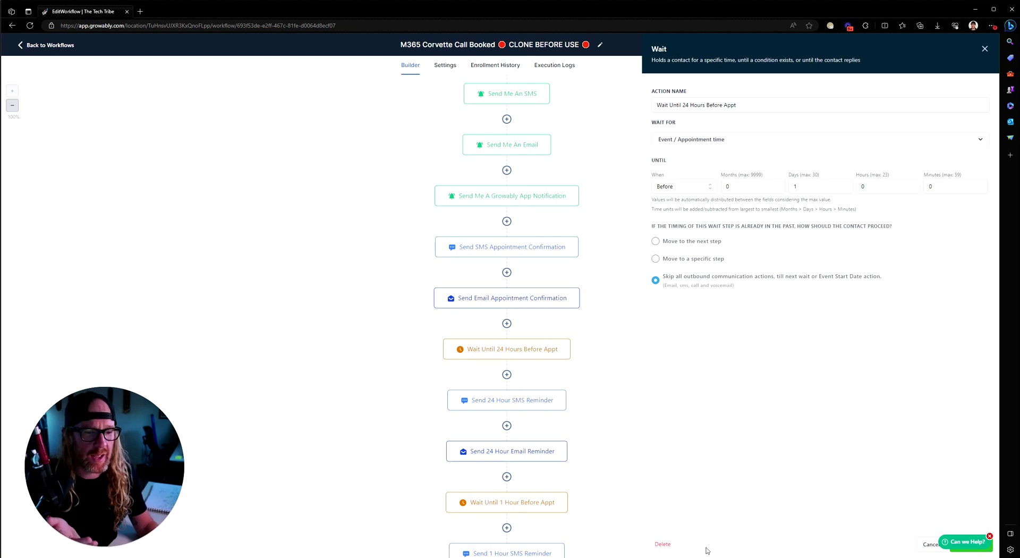
left_click(922, 547)
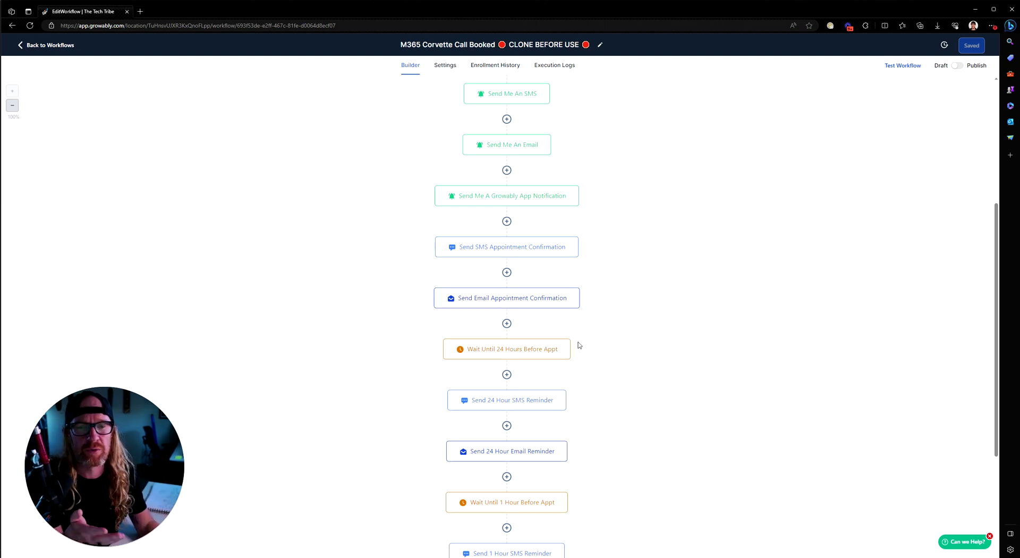
scroll(512, 352, "down", 3)
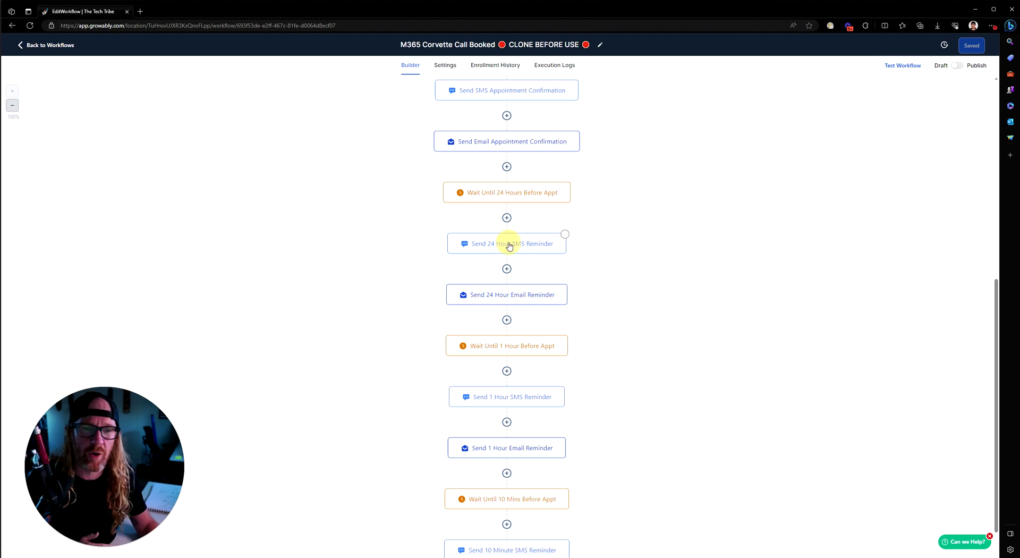
left_click(507, 242)
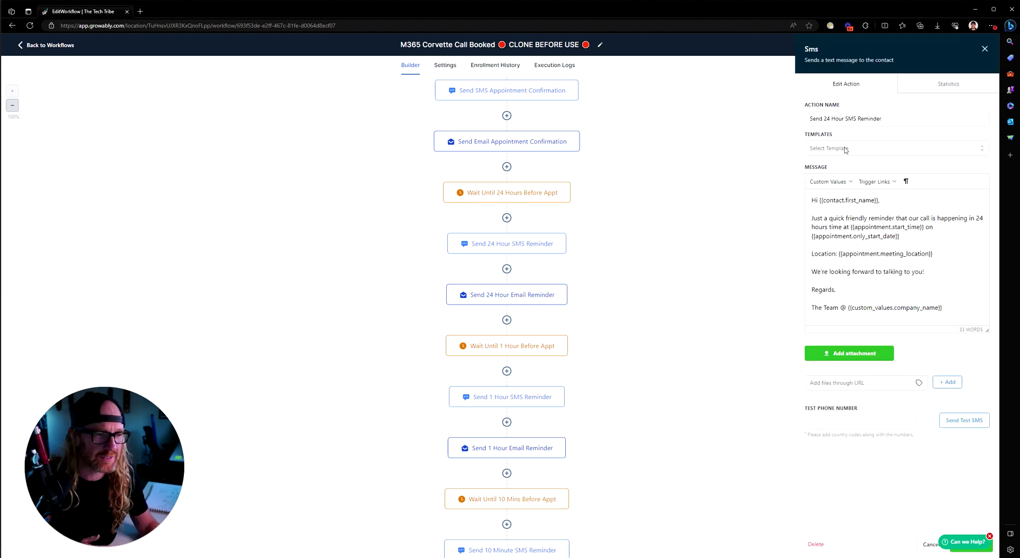
left_click(928, 544)
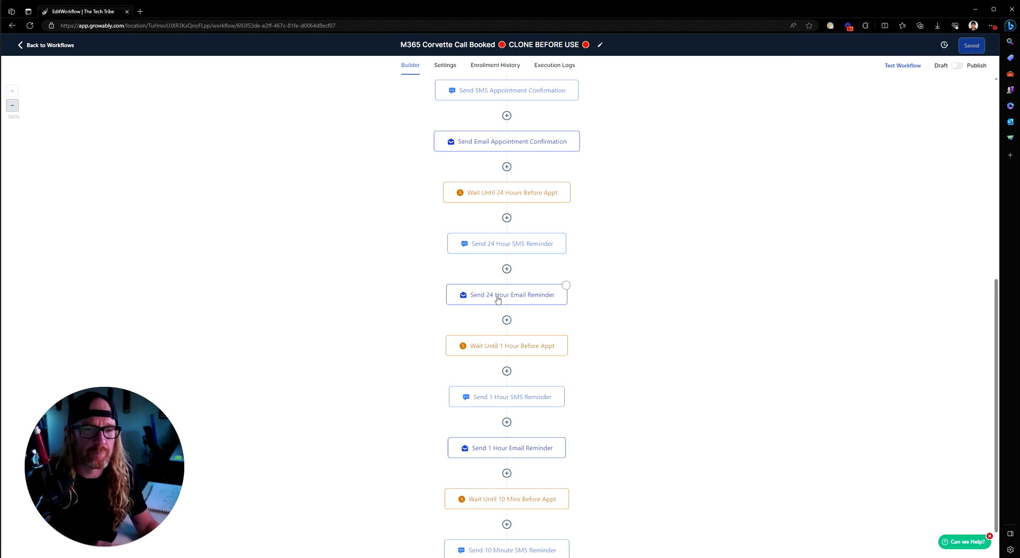
- Review the Send 24 Hour Email Reminder's Google and Outlook/iCal calendar links and compare it with the 24-hour SMS reminder
left_click(496, 295)
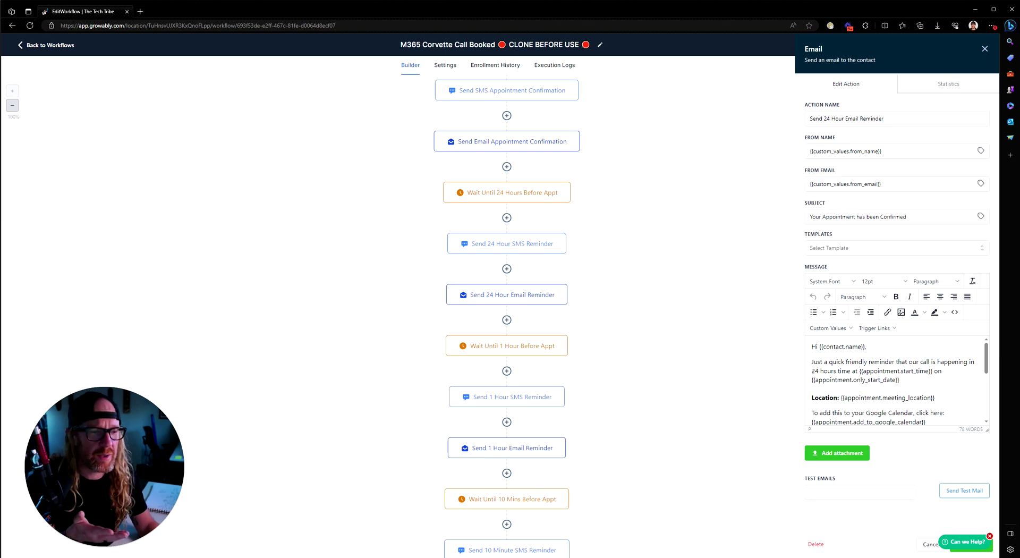
scroll(812, 372, "down", 2)
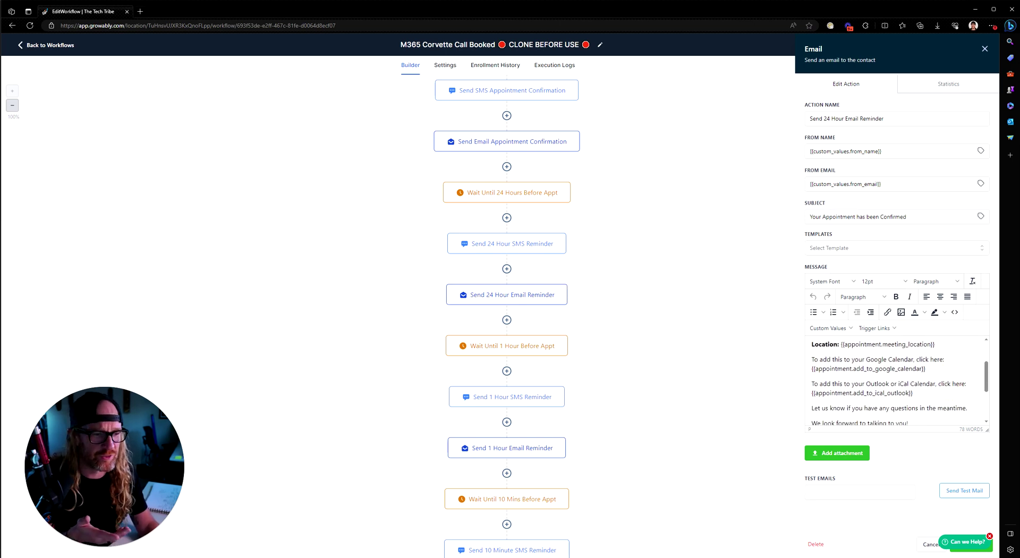
left_click_drag(913, 393, 802, 357)
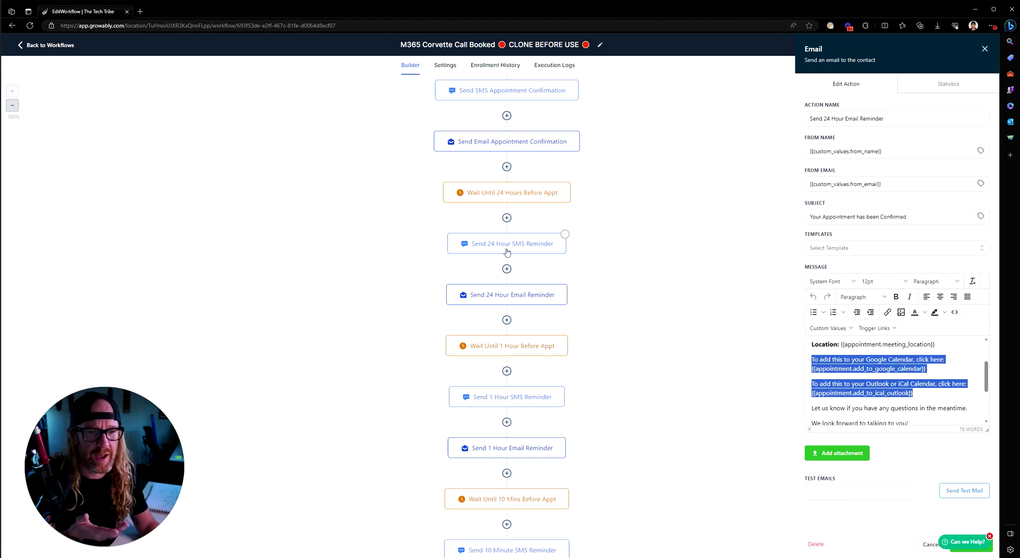
left_click(508, 250)
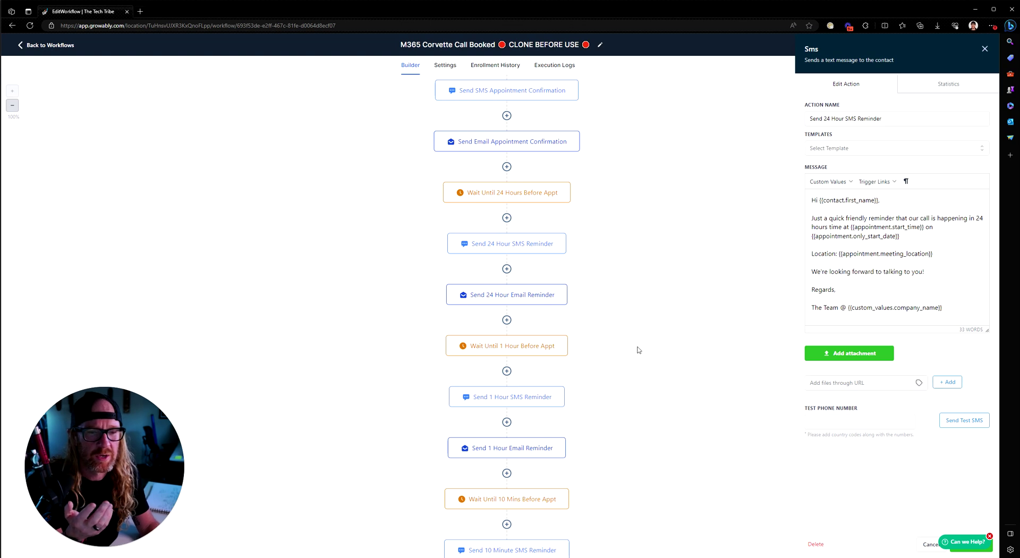
- Inspect the Wait Until 1 Hour Before Appt timing and open the Send 1 Hour SMS Reminder
left_click(493, 346)
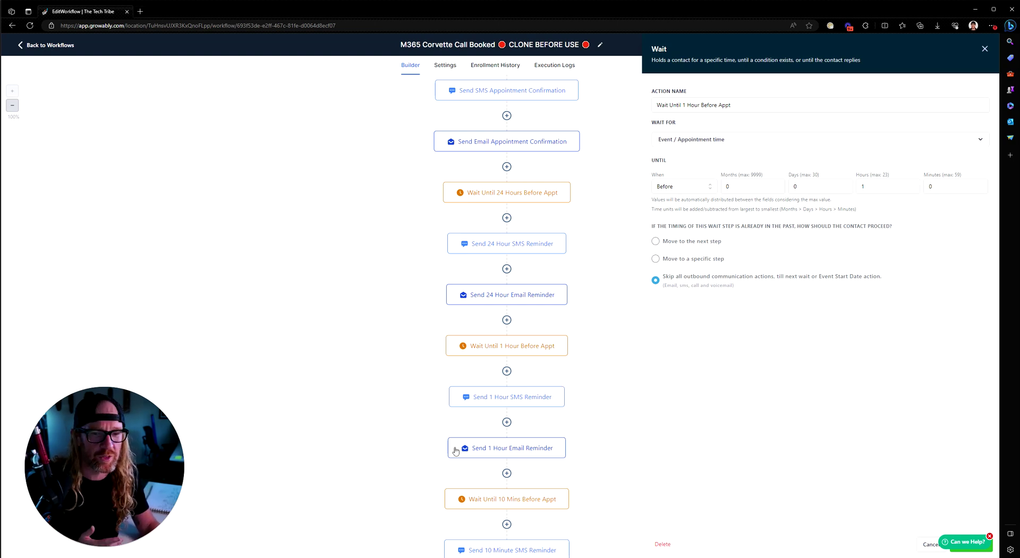
left_click(559, 394)
scroll(621, 371, "down", 1)
scroll(496, 360, "down", 1)
- Review the Send 1 Hour Email Reminder message, highlighting its meeting location placeholder, and close it without changes
left_click(489, 369)
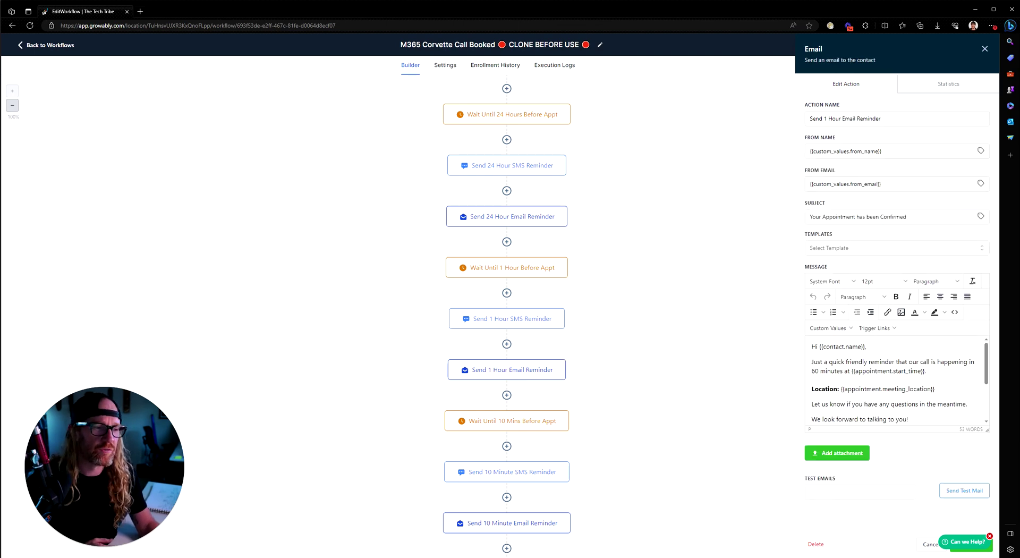
mouse_move(986, 371)
left_mouse_down()
mouse_move(985, 387)
mouse_move(986, 357)
left_mouse_up()
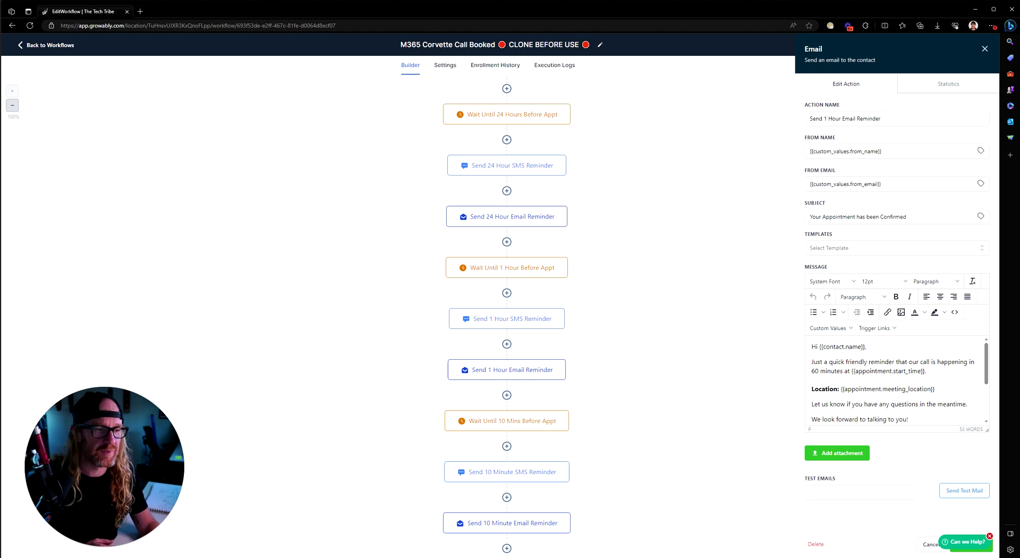
left_click_drag(839, 388, 936, 389)
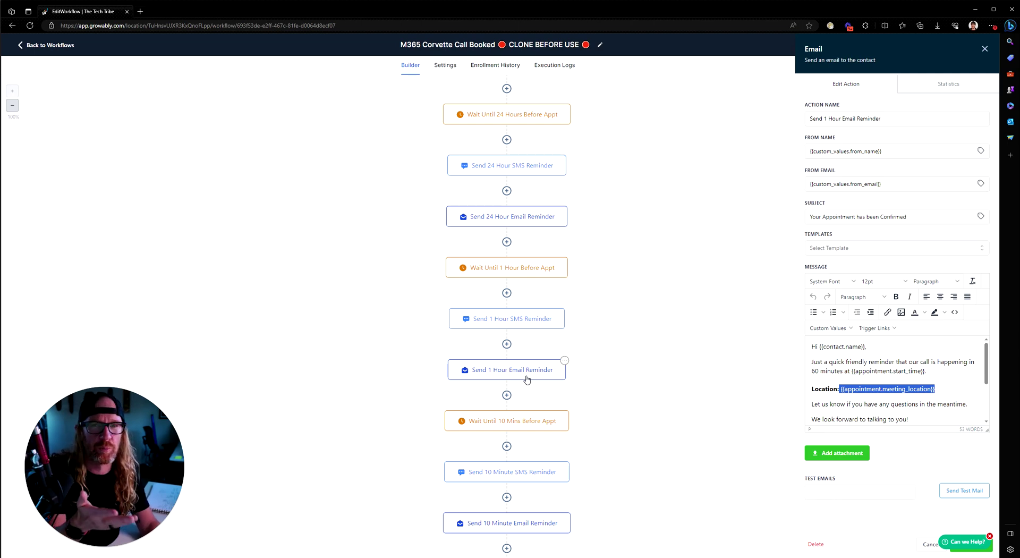
left_click(600, 390)
left_click_drag(934, 388, 845, 388)
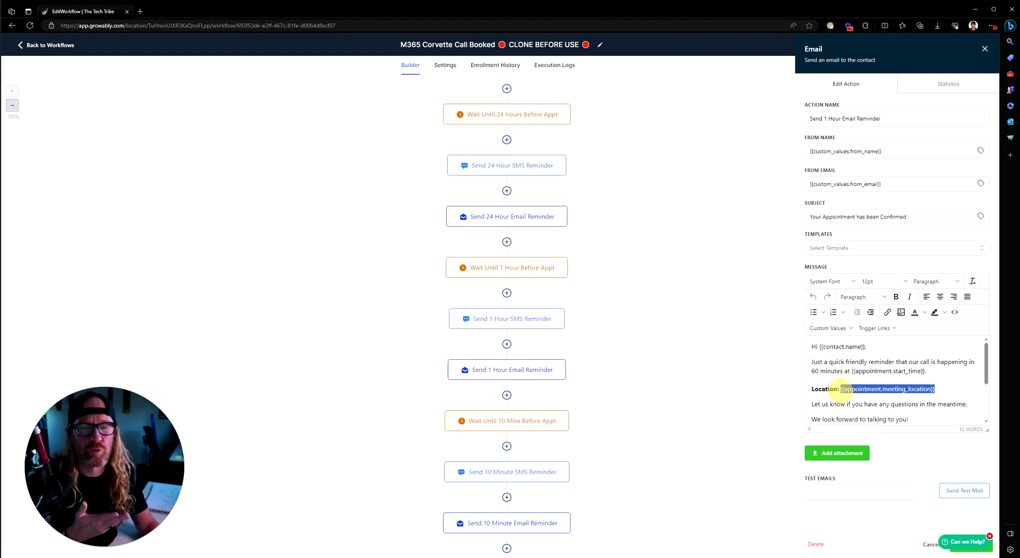
scroll(895, 382, "down", 1)
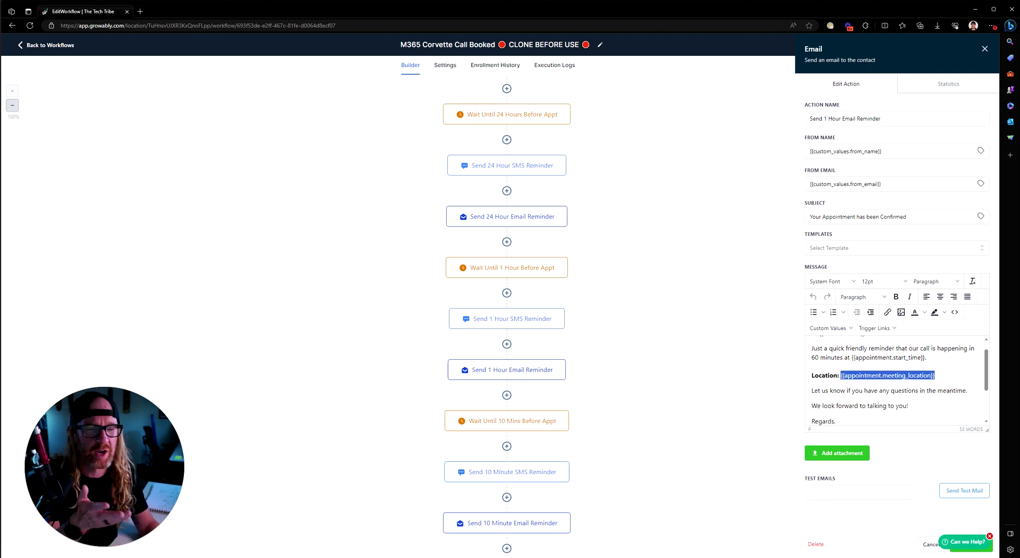
left_click(930, 544)
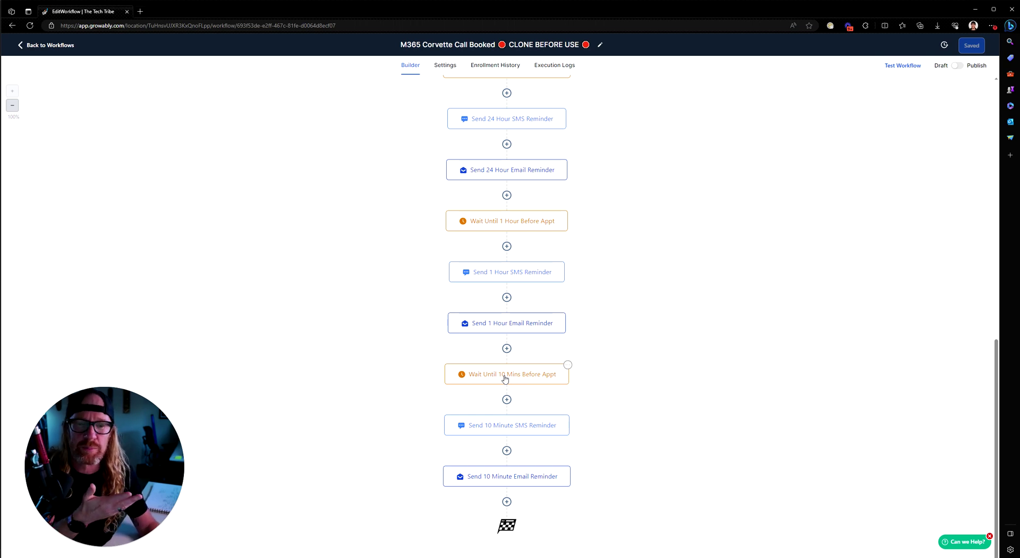
- Inspect the Wait Until 10 Mins Before Appt timing and the 10-minute SMS and email reminder messages
left_click(504, 378)
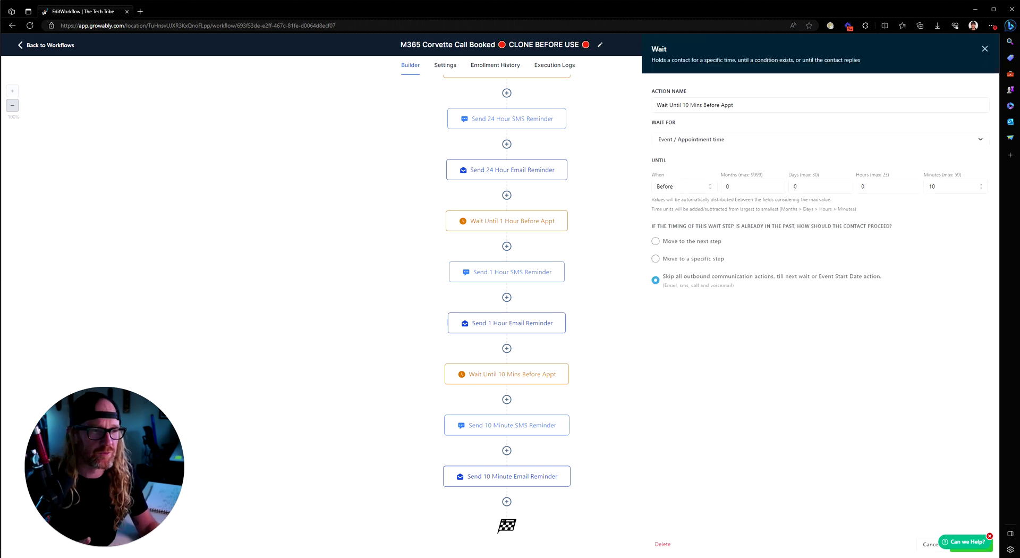
left_click(925, 544)
left_click(506, 429)
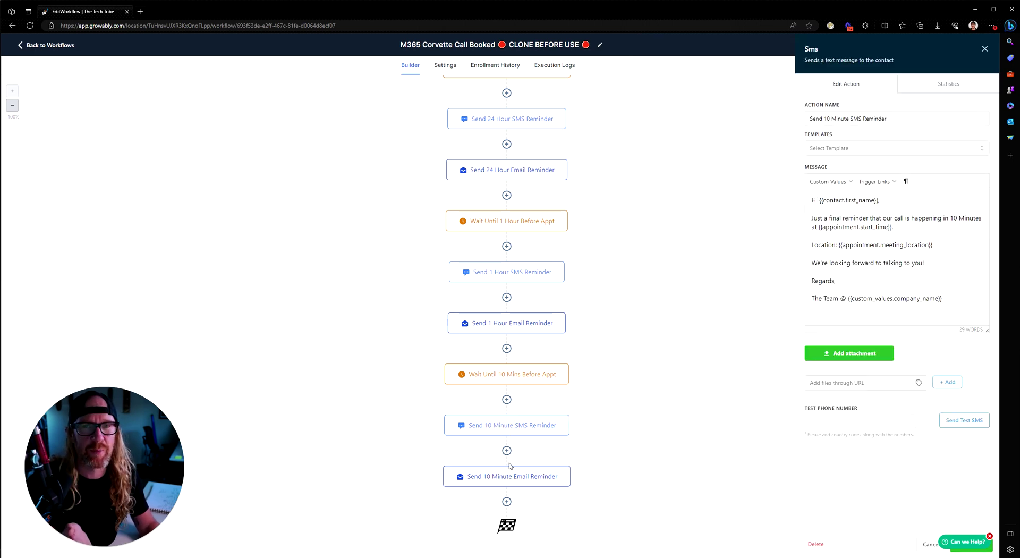
left_click(928, 543)
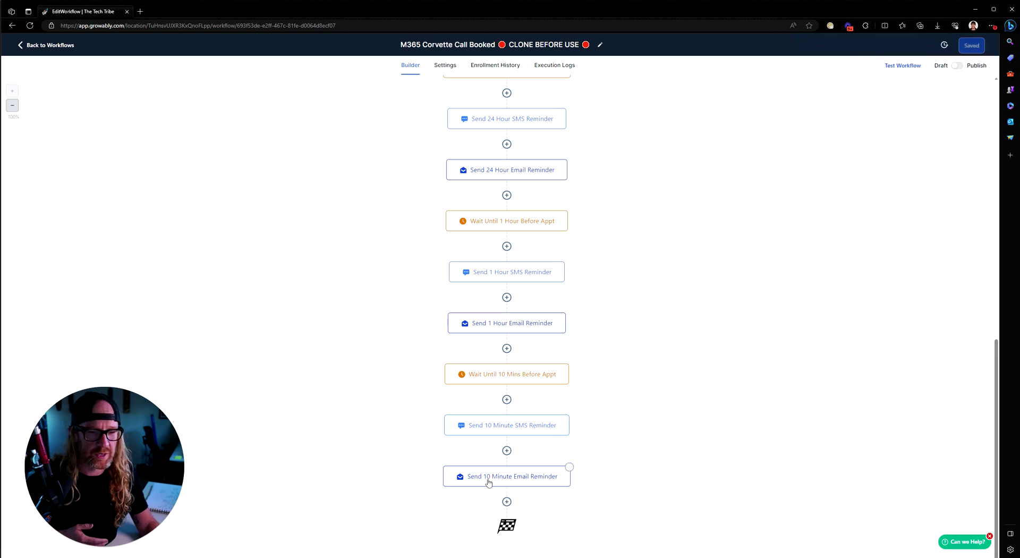
left_click(486, 477)
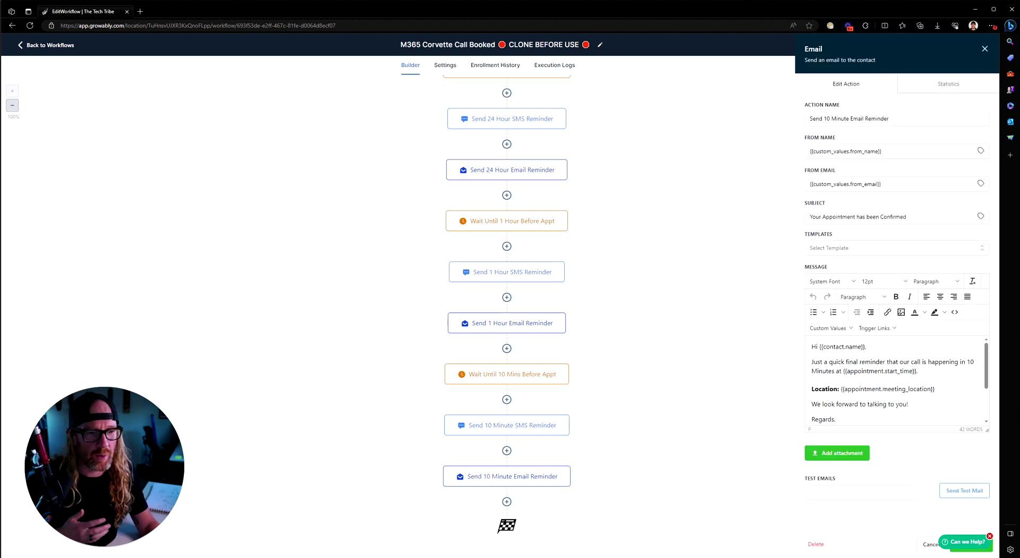
left_click(925, 544)
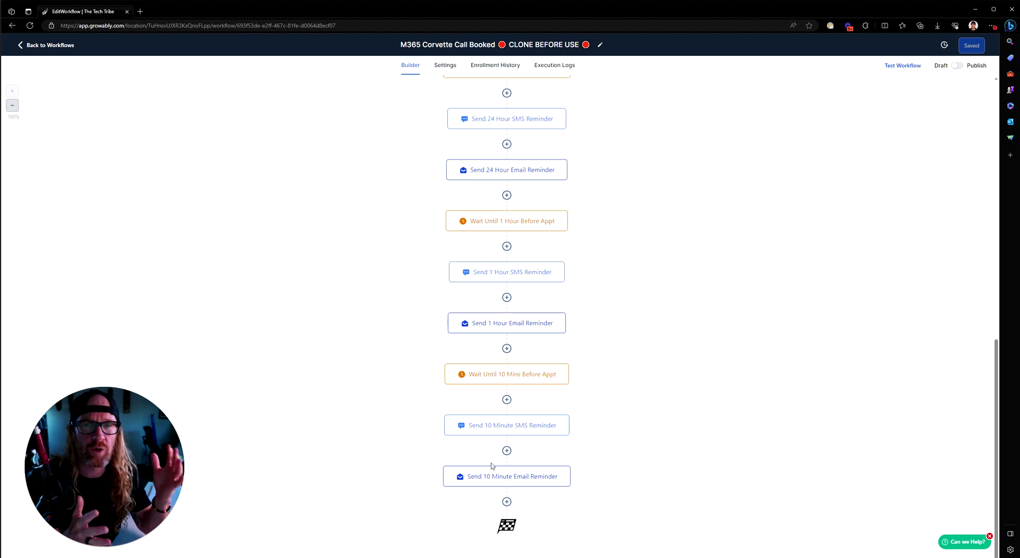
- Return to the workflow list and view the management options for the M365 Corvette Call Booked workflow, including Duplicate Workflow
left_click(27, 46)
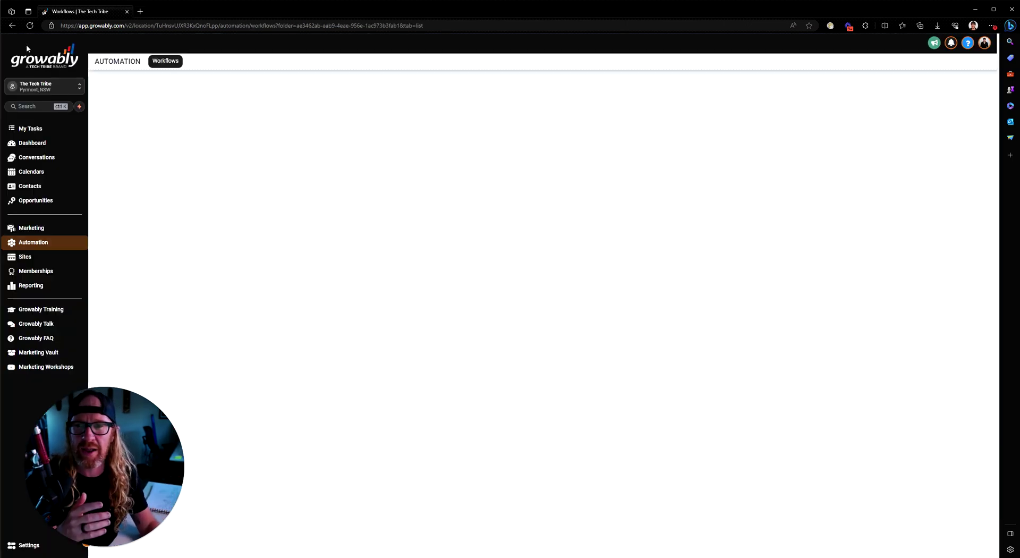
left_click(779, 191)
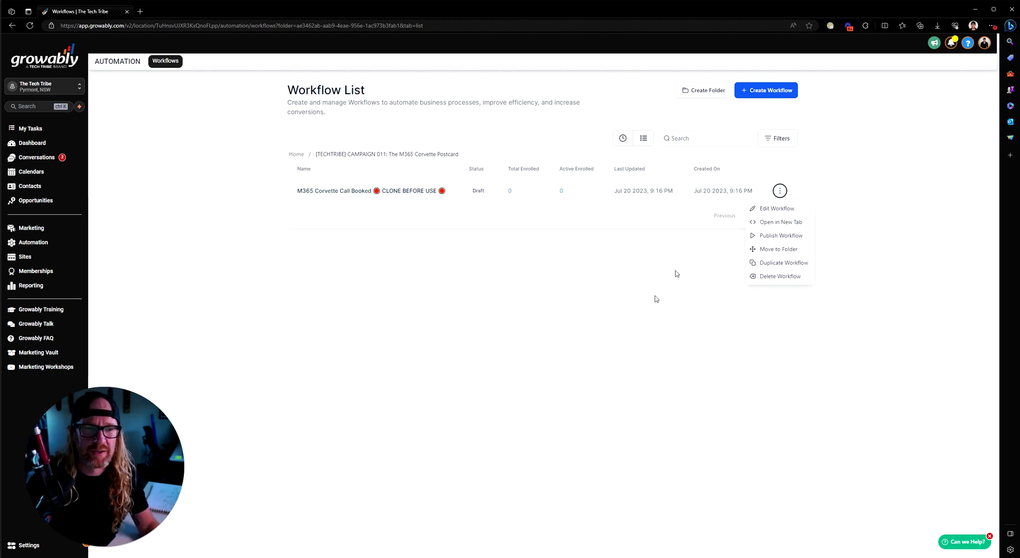
left_click(434, 329)
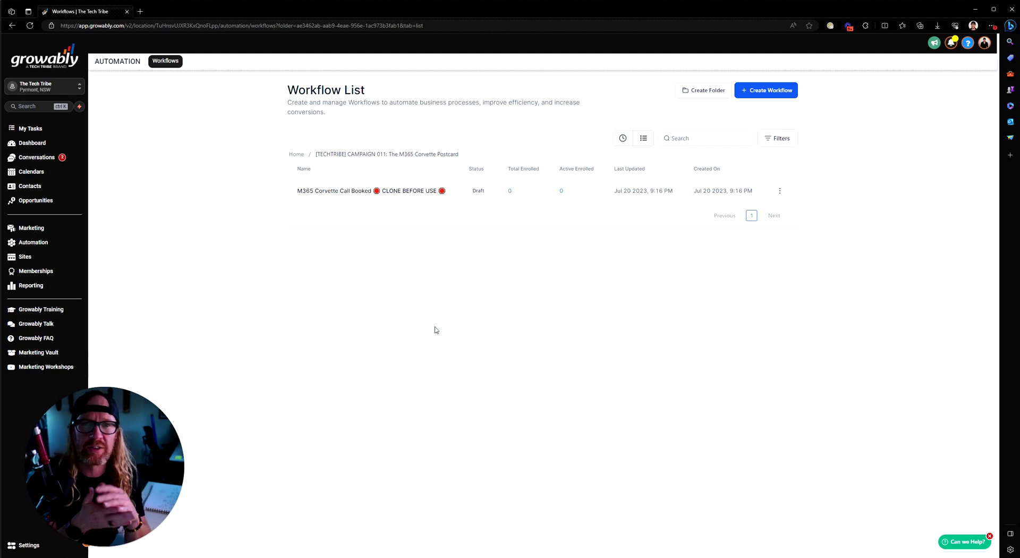
- Reopen the M365 Corvette Call Booked workflow and browse the actions that can be added after Add Source To Contact
left_click(352, 192)
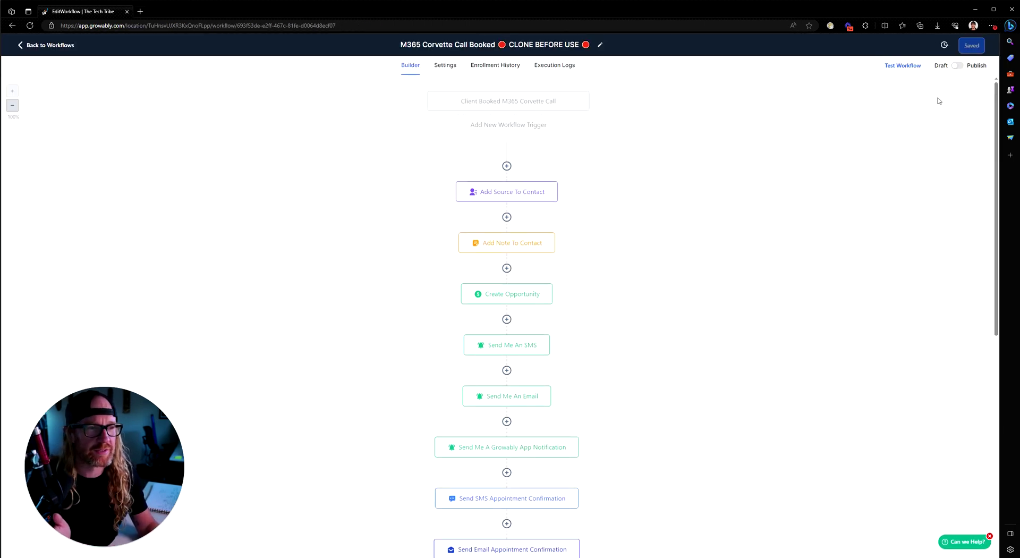
left_click(507, 217)
scroll(879, 372, "down", 5)
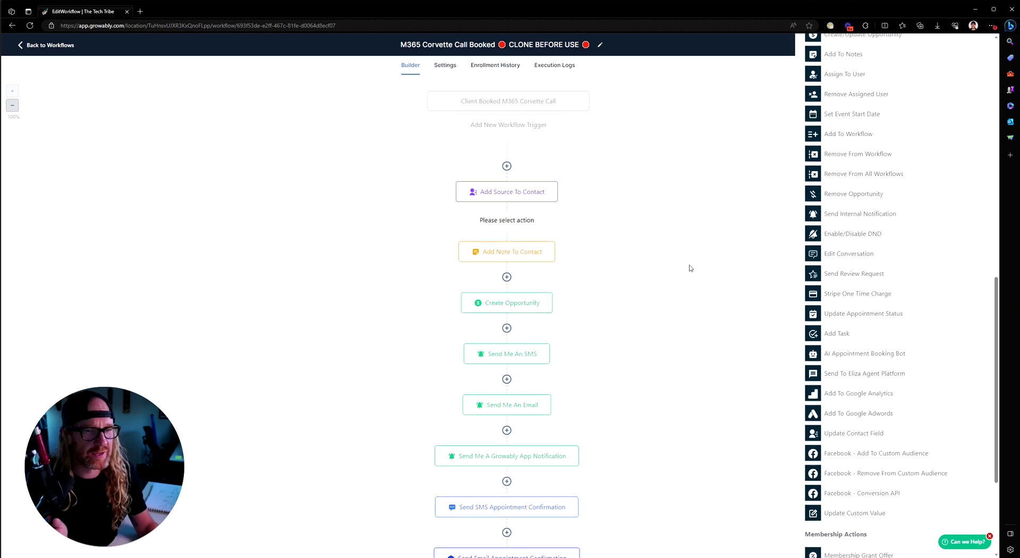
scroll(899, 268, "down", 10)
scroll(898, 268, "up", 5)
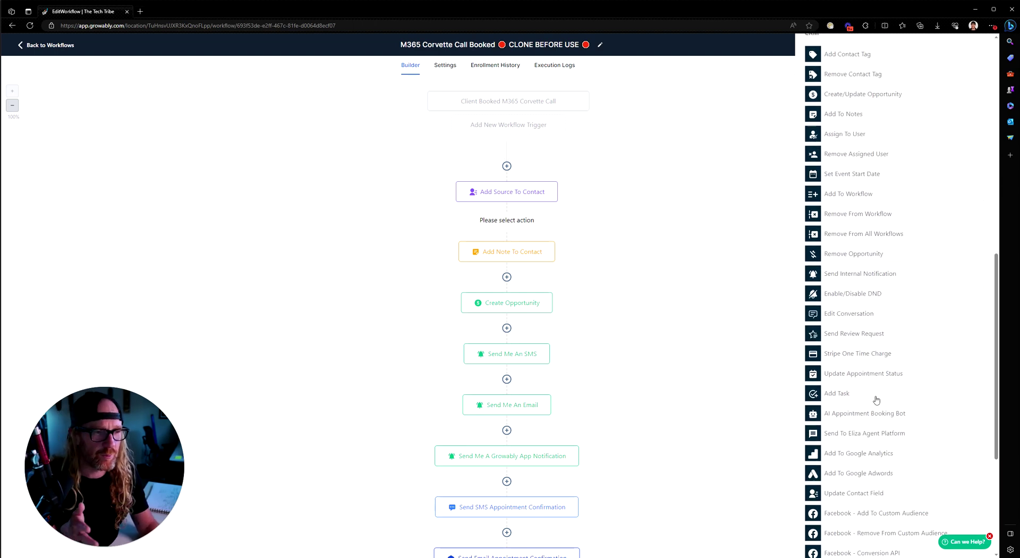
scroll(860, 223, "up", 3)
scroll(865, 250, "down", 3)
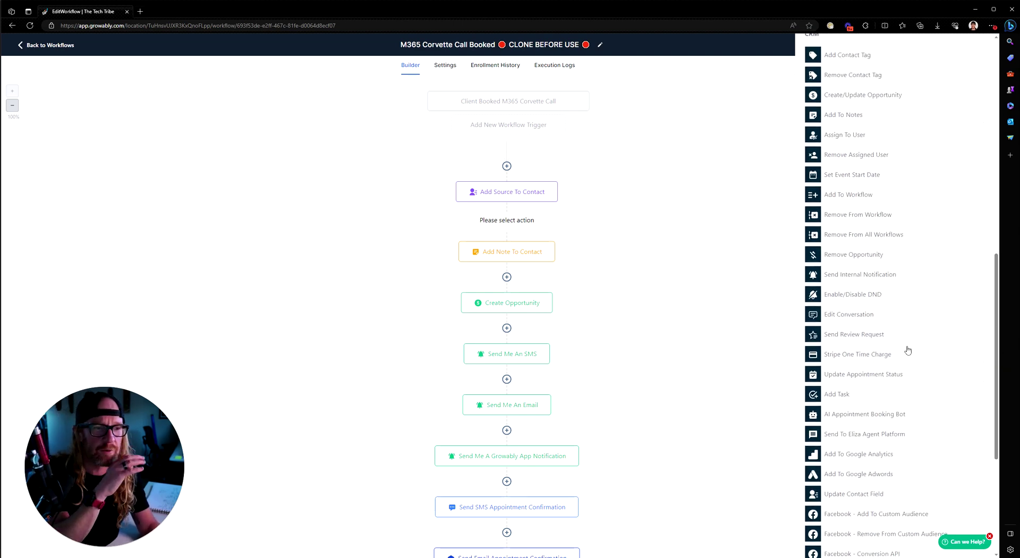
scroll(918, 392, "down", 4)
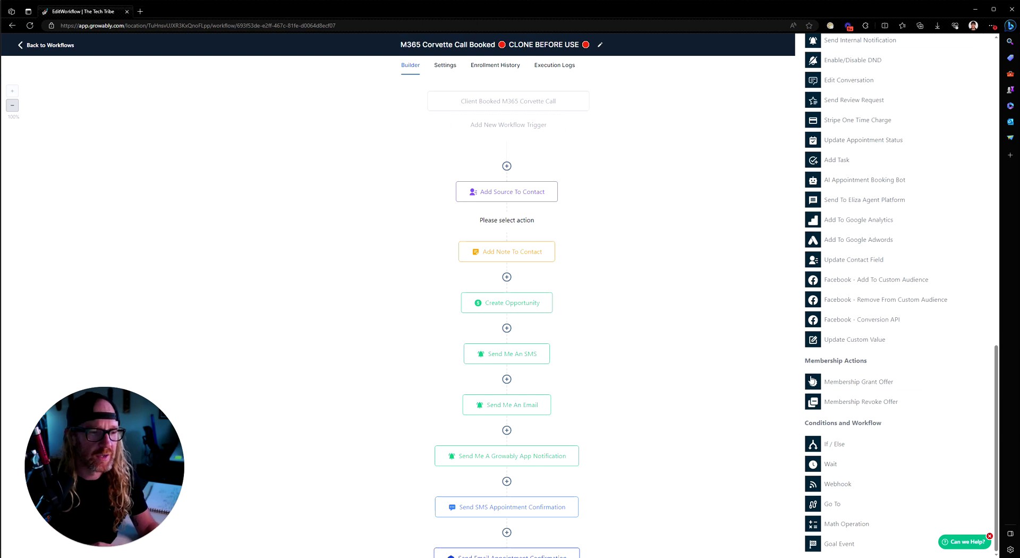